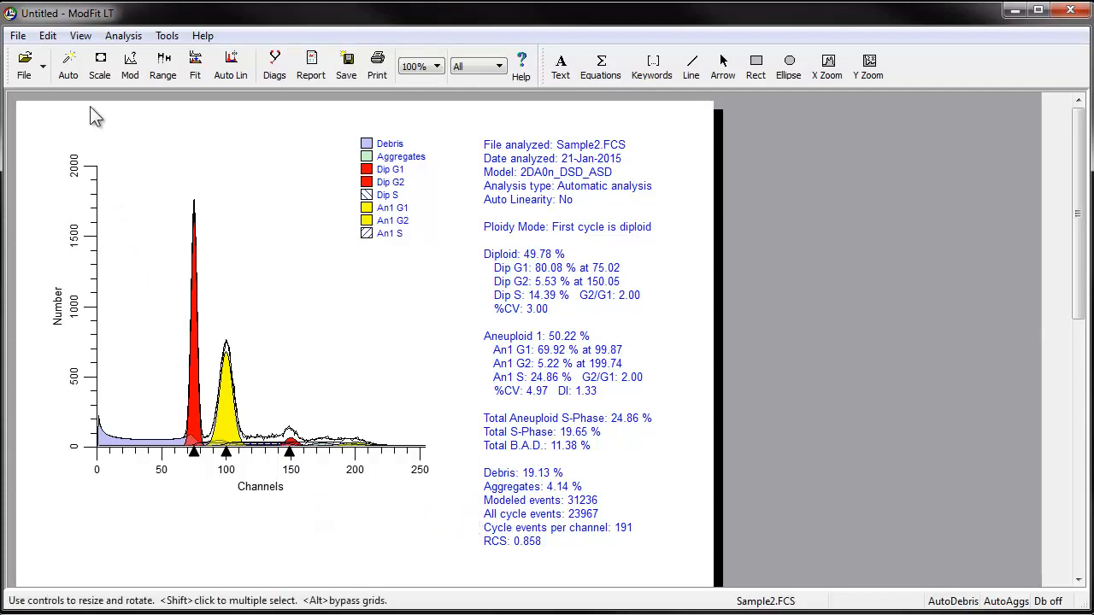
Create a new database entry and open its keyword map for editing
click(48, 36)
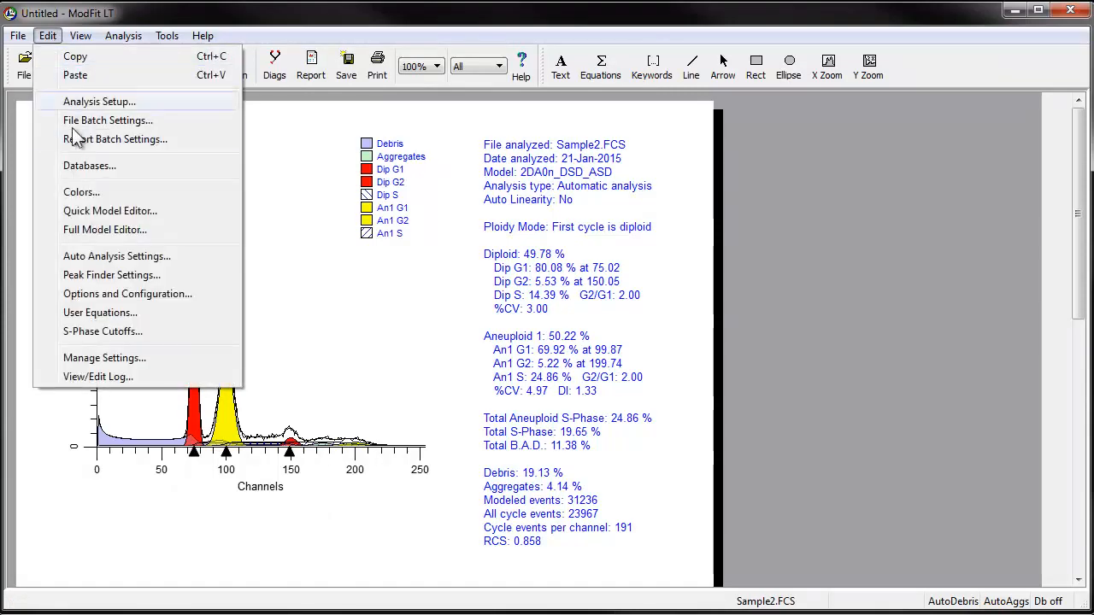
click(83, 174)
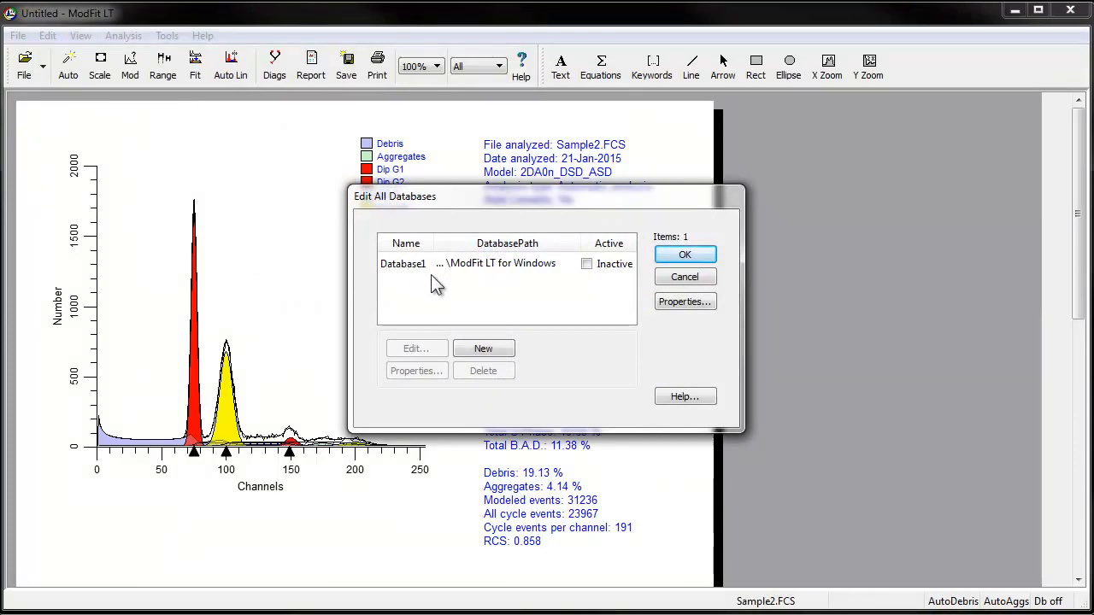
click(484, 348)
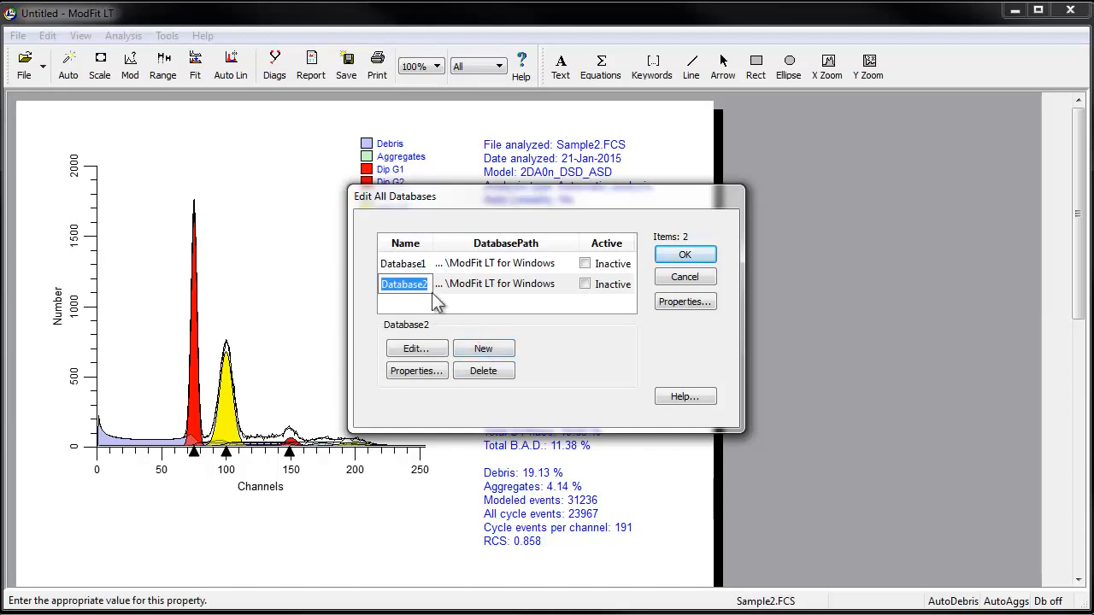
click(416, 349)
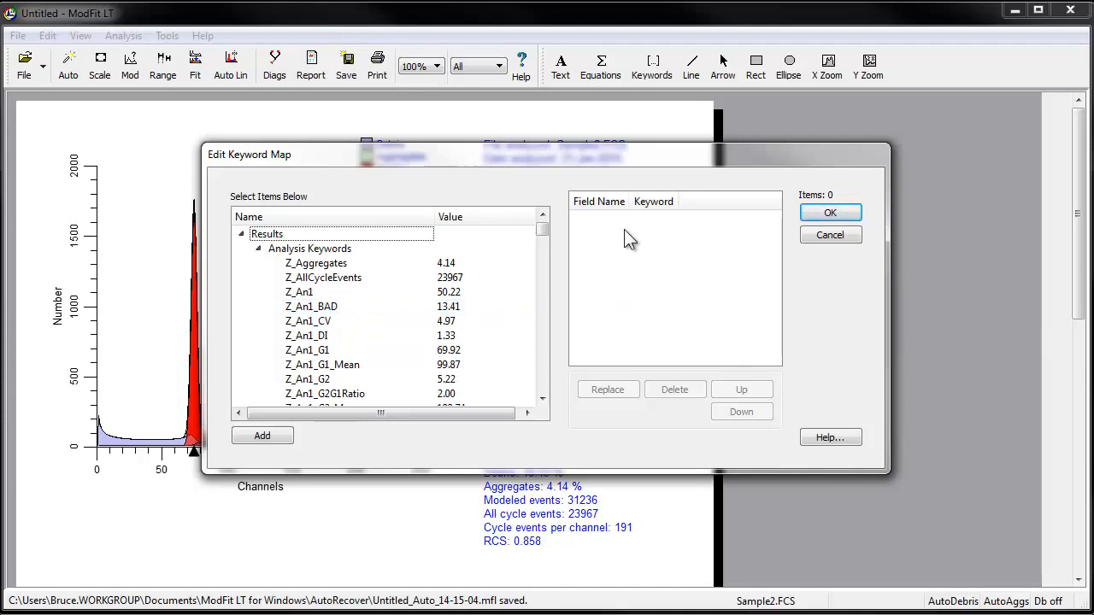
Collapse the expanded keyword categories under Results, leaving only File Keywords expanded
click(259, 248)
click(258, 263)
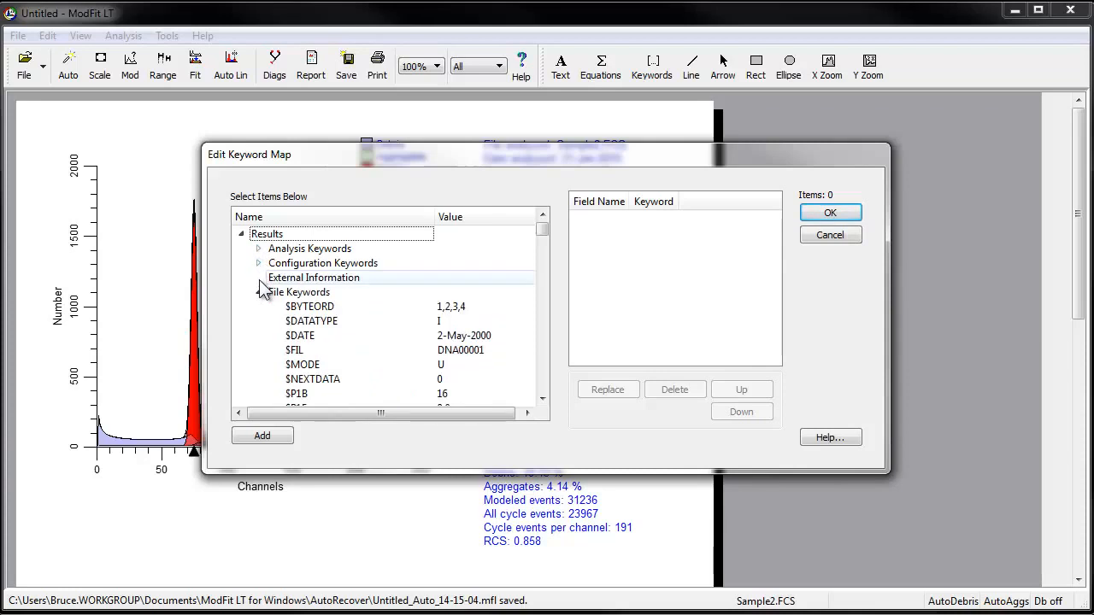
click(259, 292)
click(259, 307)
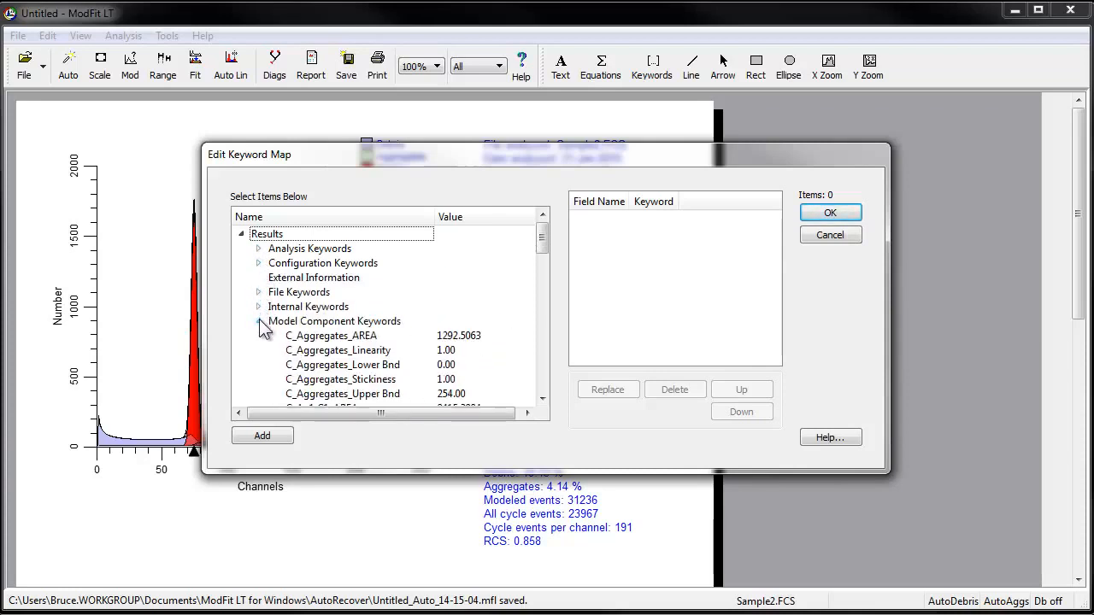
click(259, 321)
click(260, 351)
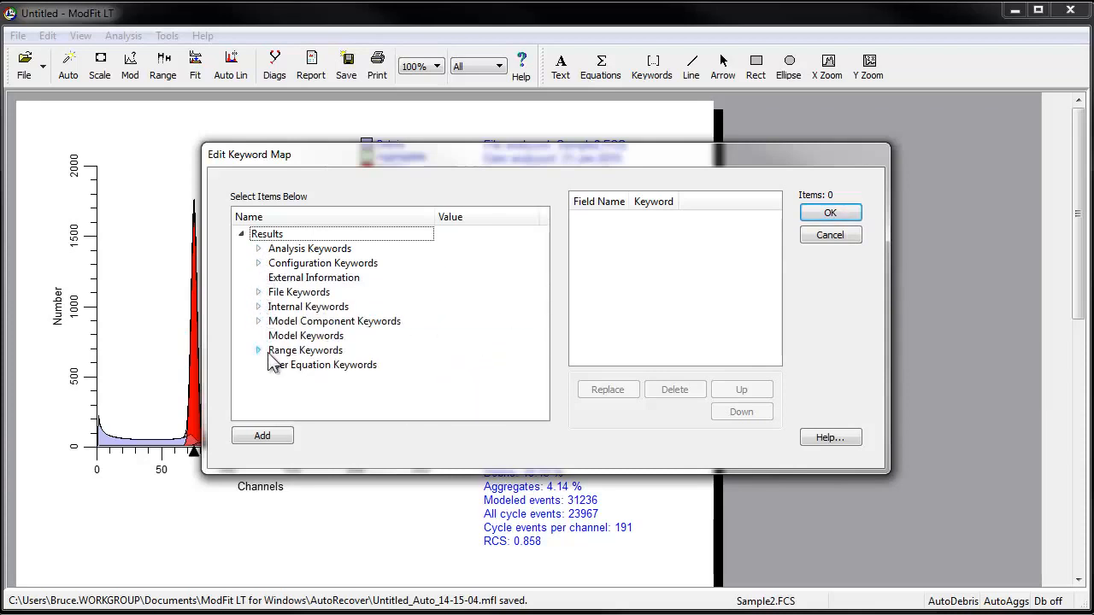
double_click(294, 295)
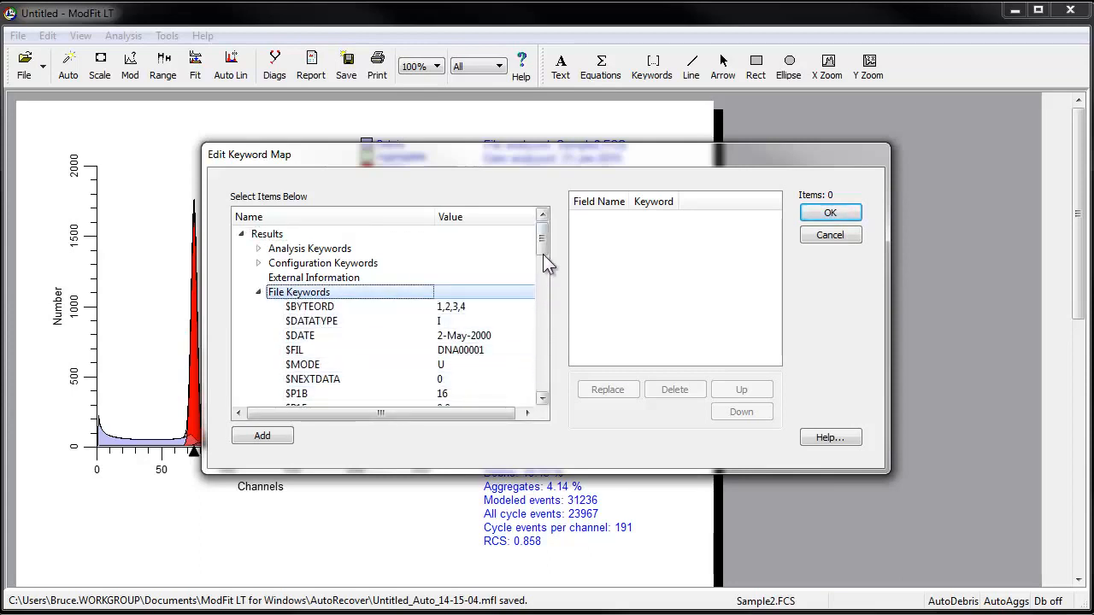
mouse_move(544, 254)
mouse_down()
mouse_move(548, 311)
mouse_move(545, 249)
mouse_up()
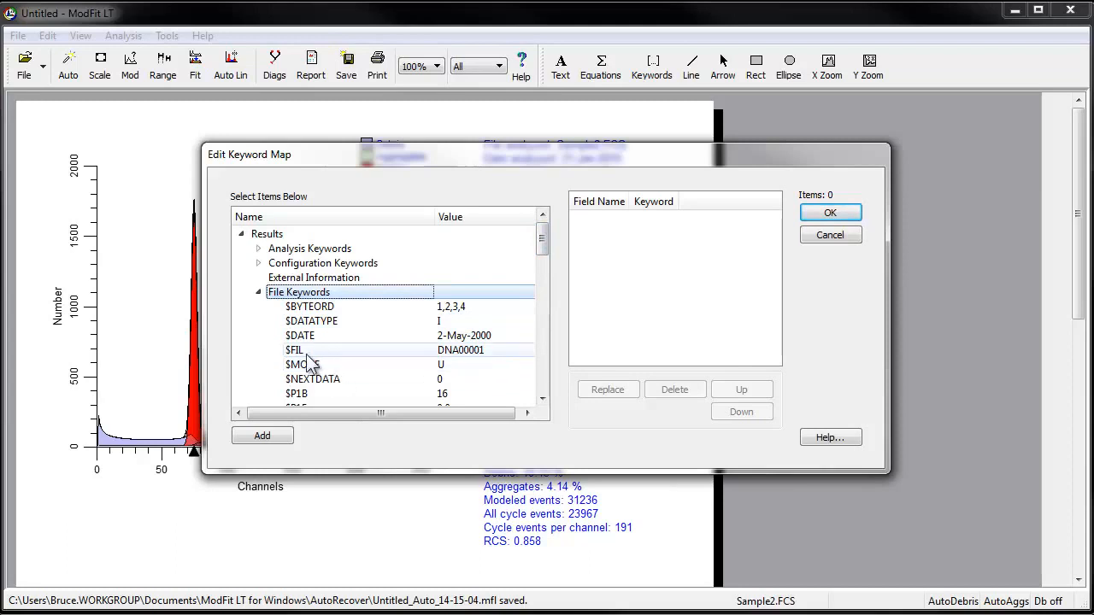
click(309, 353)
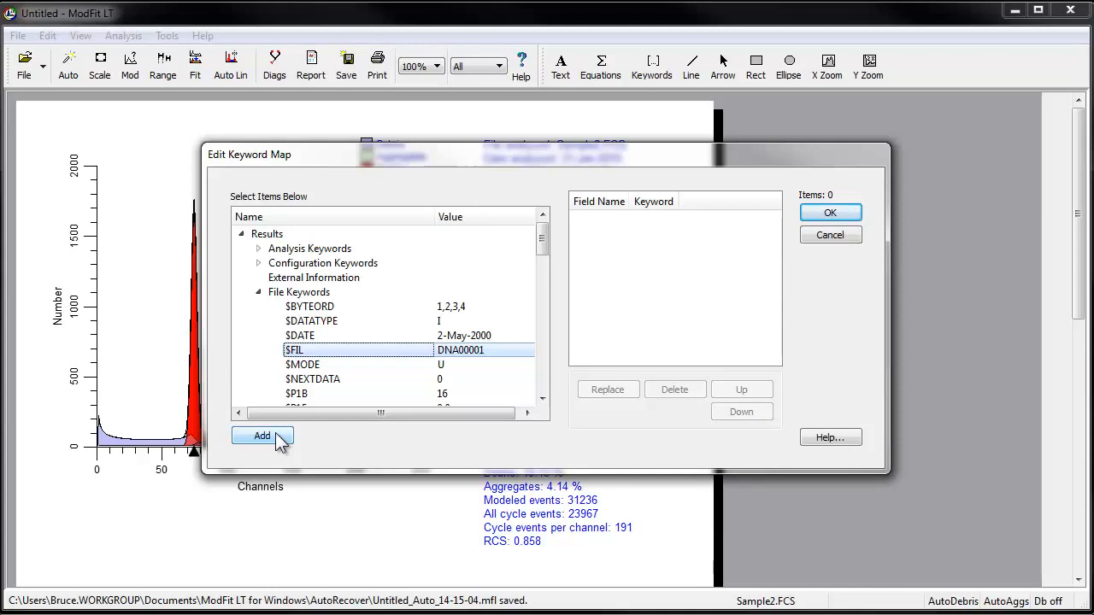
click(311, 369)
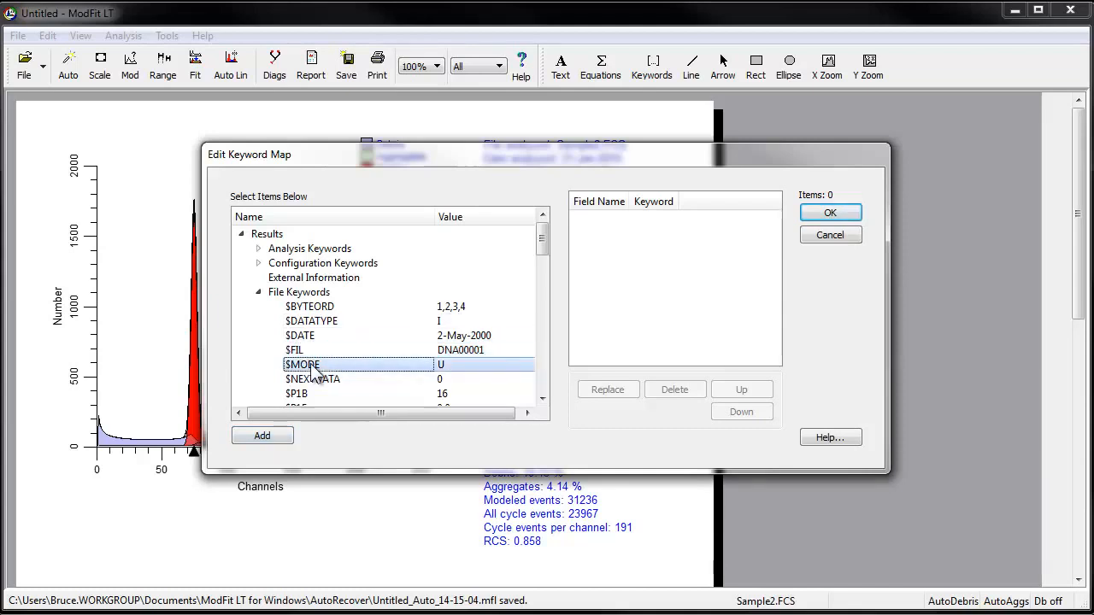
drag(313, 376, 313, 396)
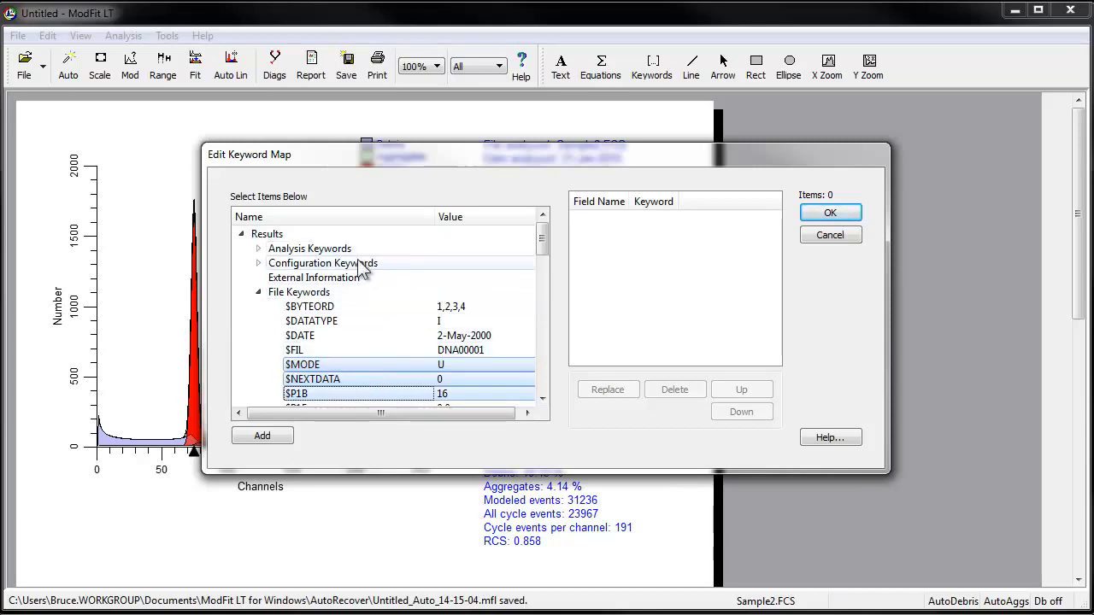
click(322, 295)
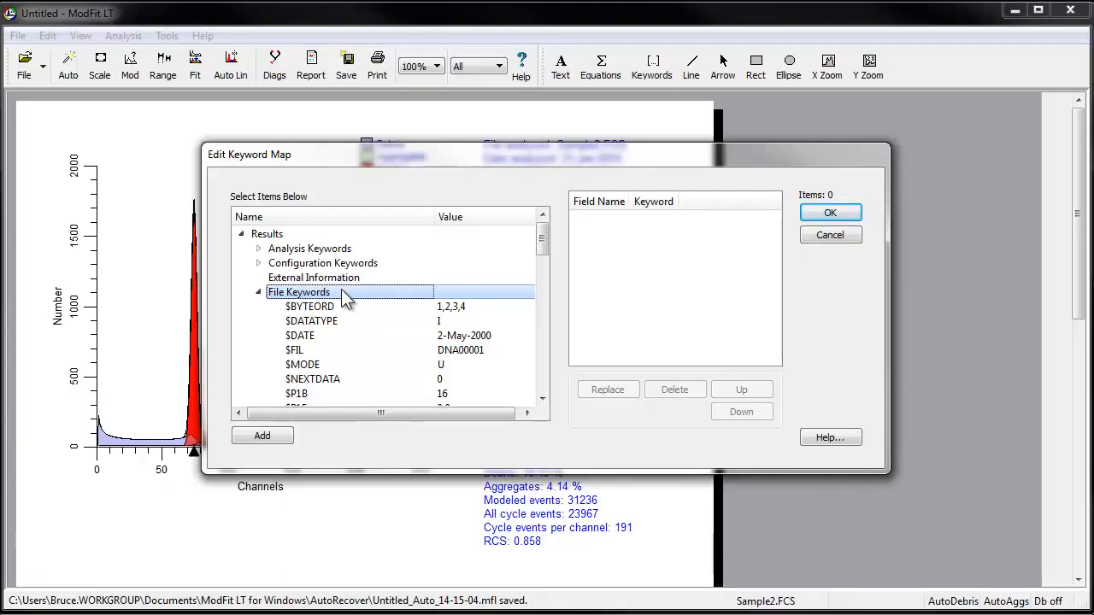
Add the $FIL file keyword and all Analysis Keywords from Z_Aggregates to Z_TotalS to the database's field list
click(317, 350)
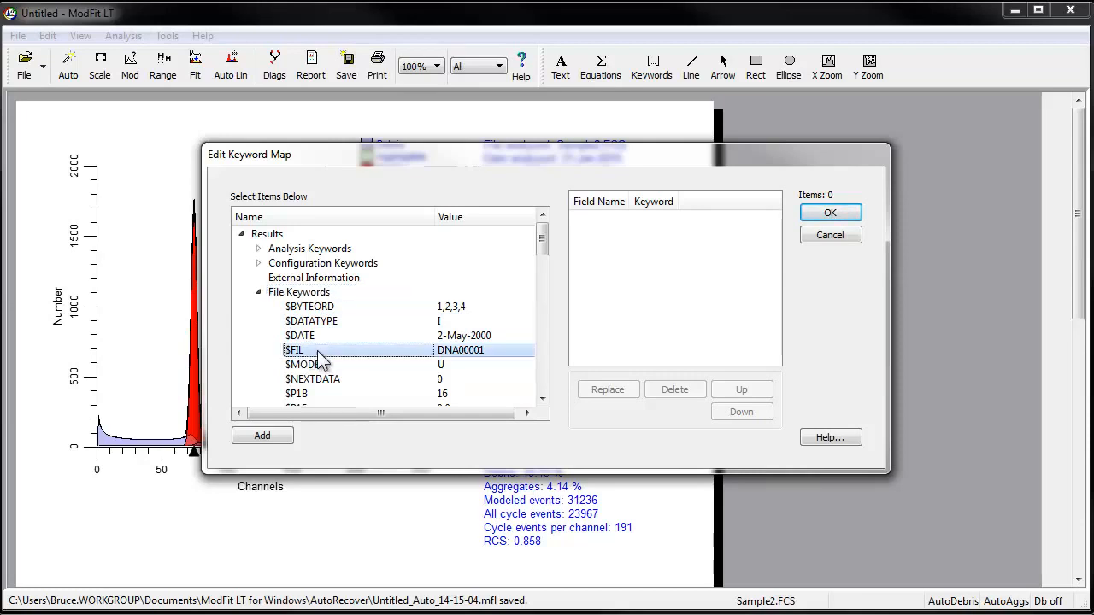
click(264, 436)
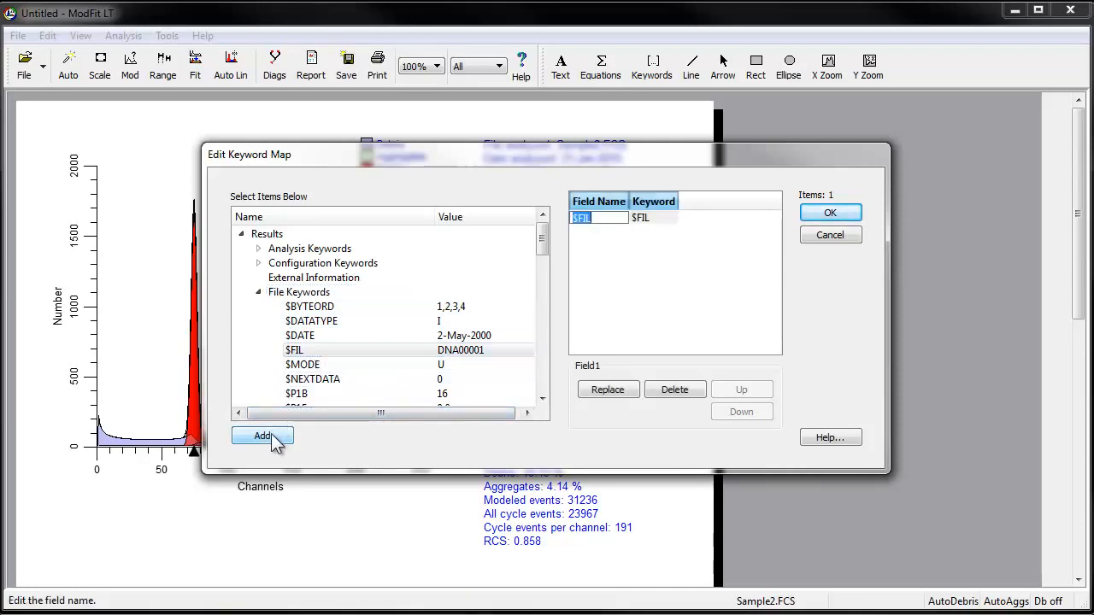
click(259, 249)
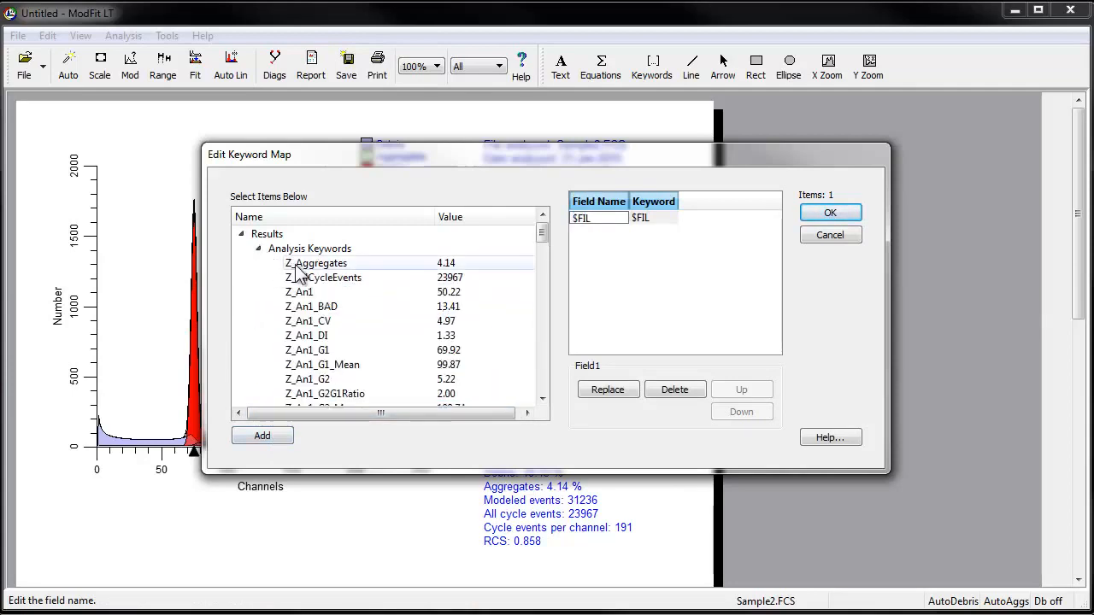
drag(304, 265, 299, 427)
click(263, 436)
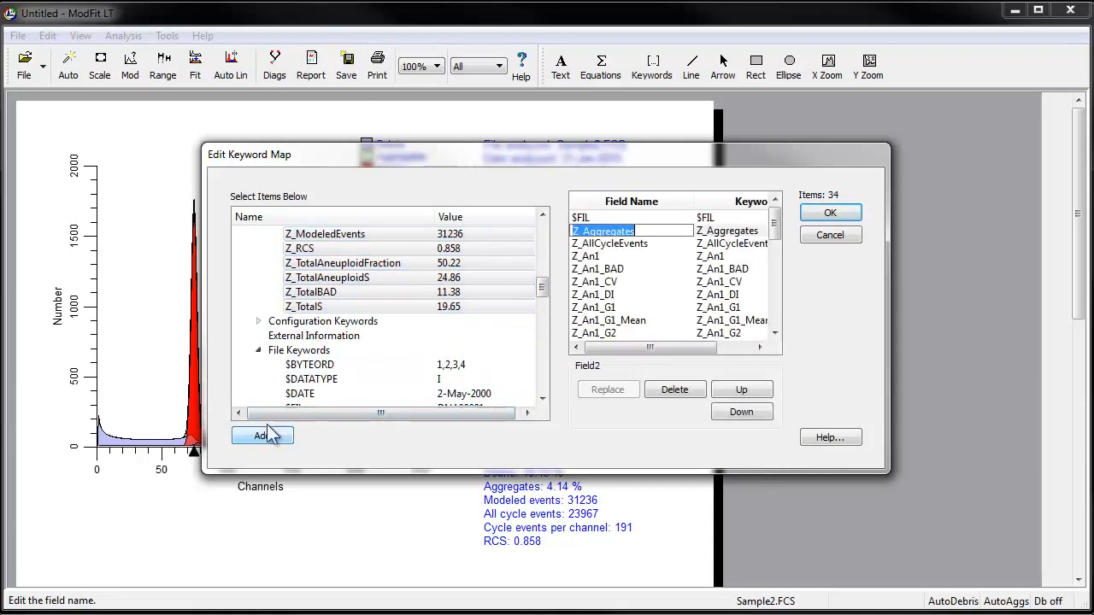
Rename the Z_Aggregates field to Aggregates, keeping its keyword mapping
click(641, 231)
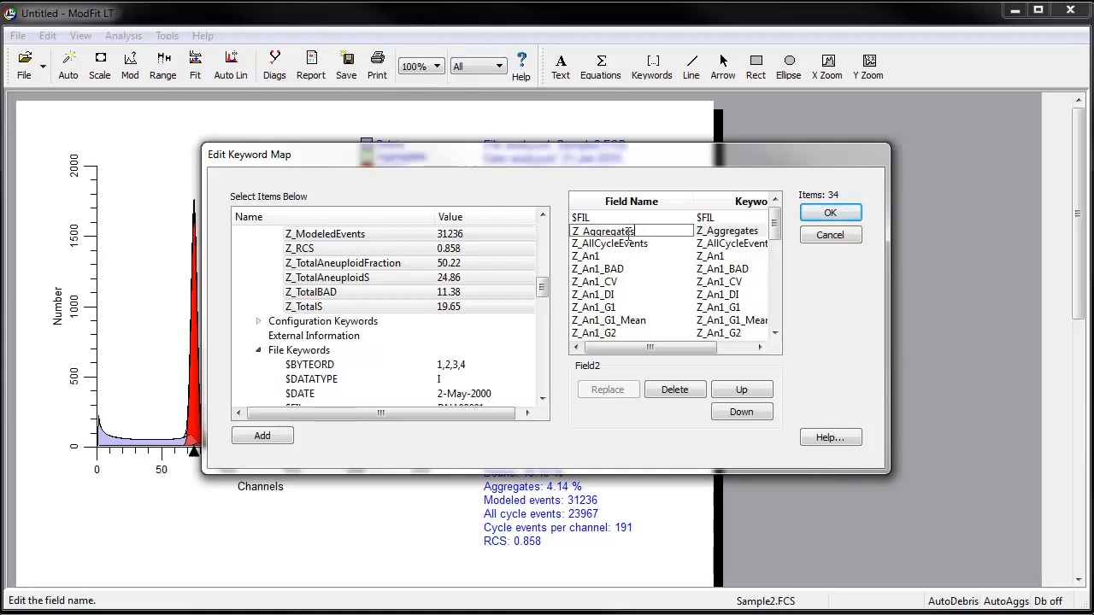
key(Home)
key(Delete)
key(Delete)
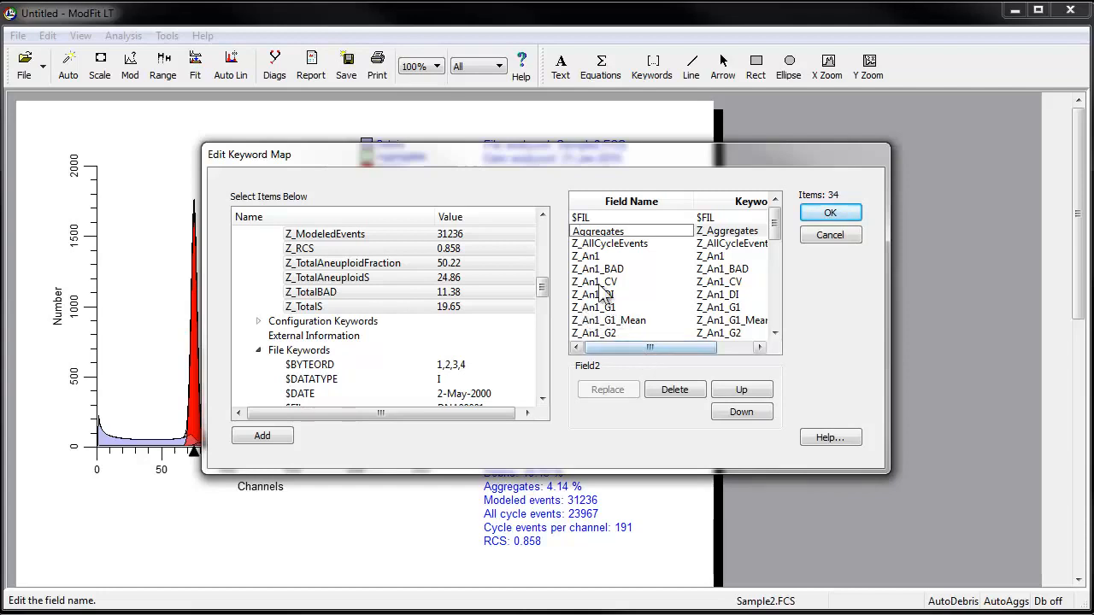
Delete the Z_An1_CV field from the keyword map
click(597, 244)
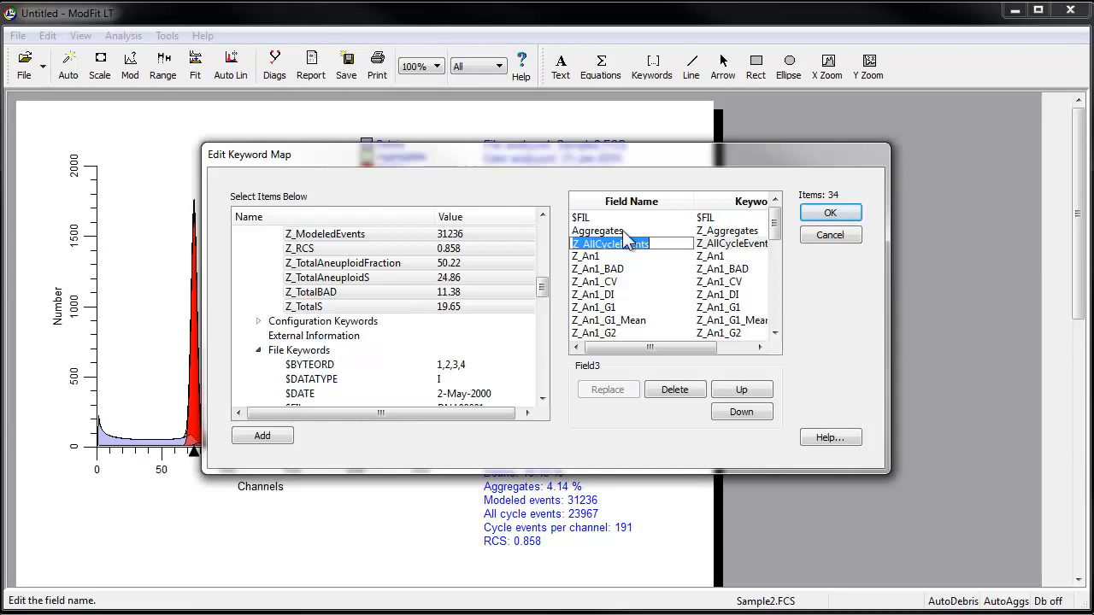
key(Down)
key(Down)
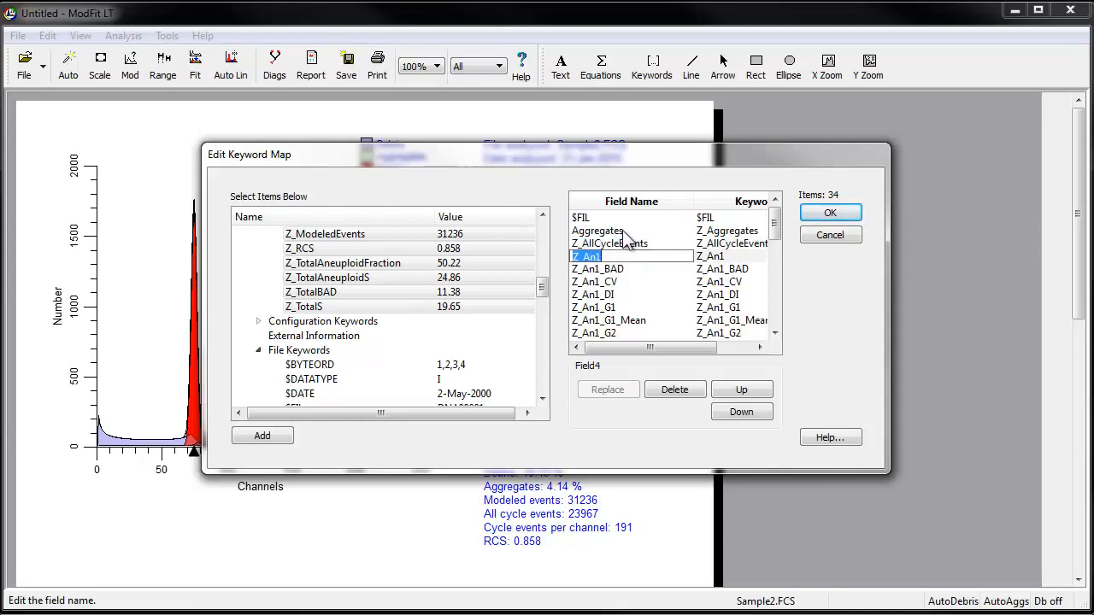
key(Down)
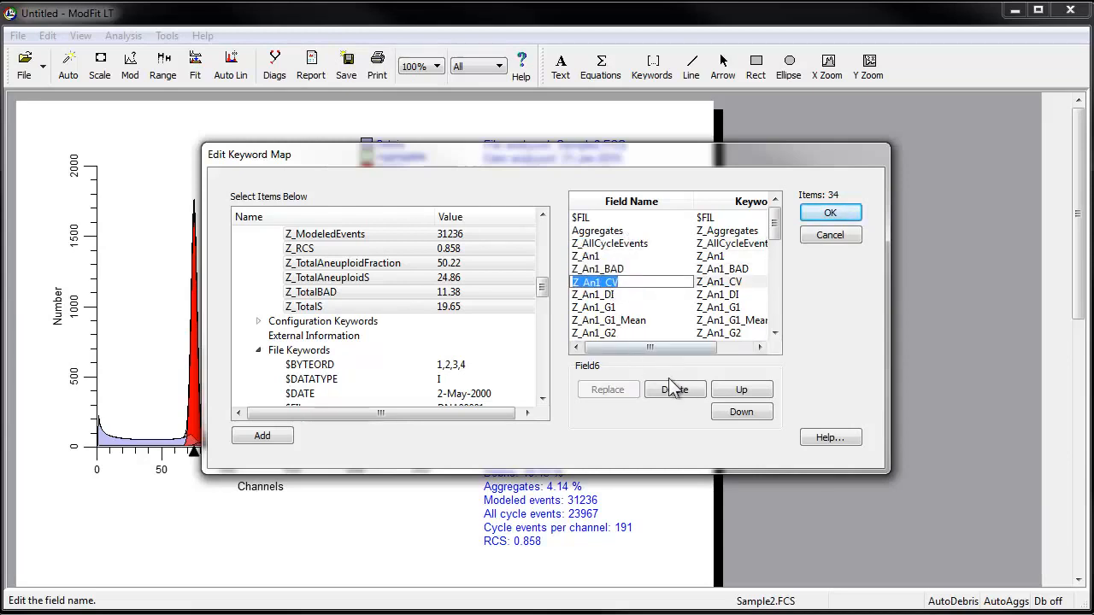
click(688, 394)
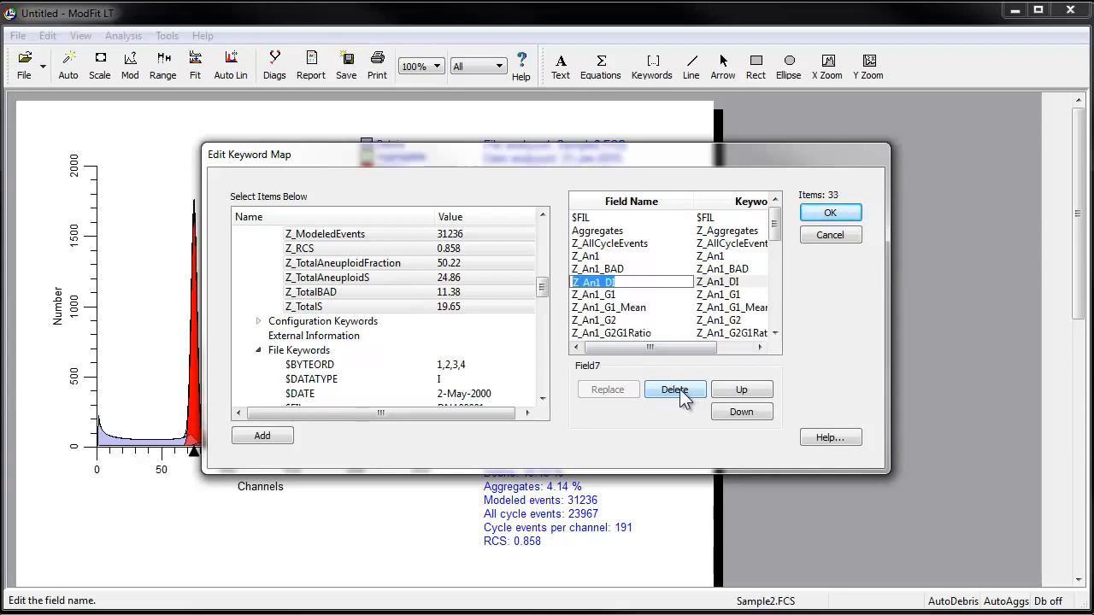
Replace the Z_An1_DI field with the Z_TotalBAD analysis keyword
click(627, 290)
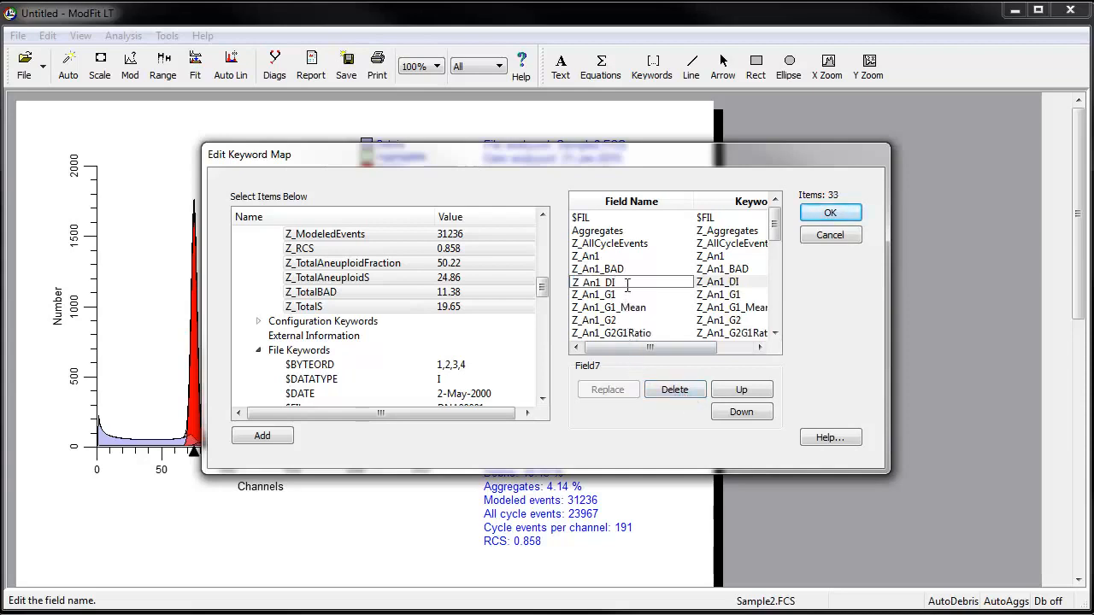
click(331, 297)
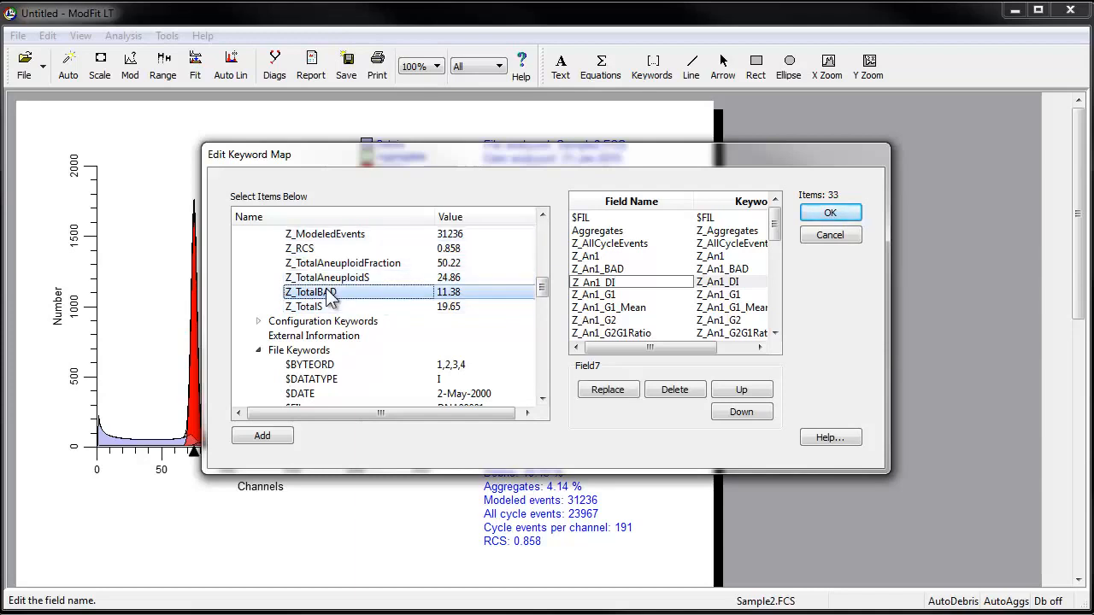
click(627, 393)
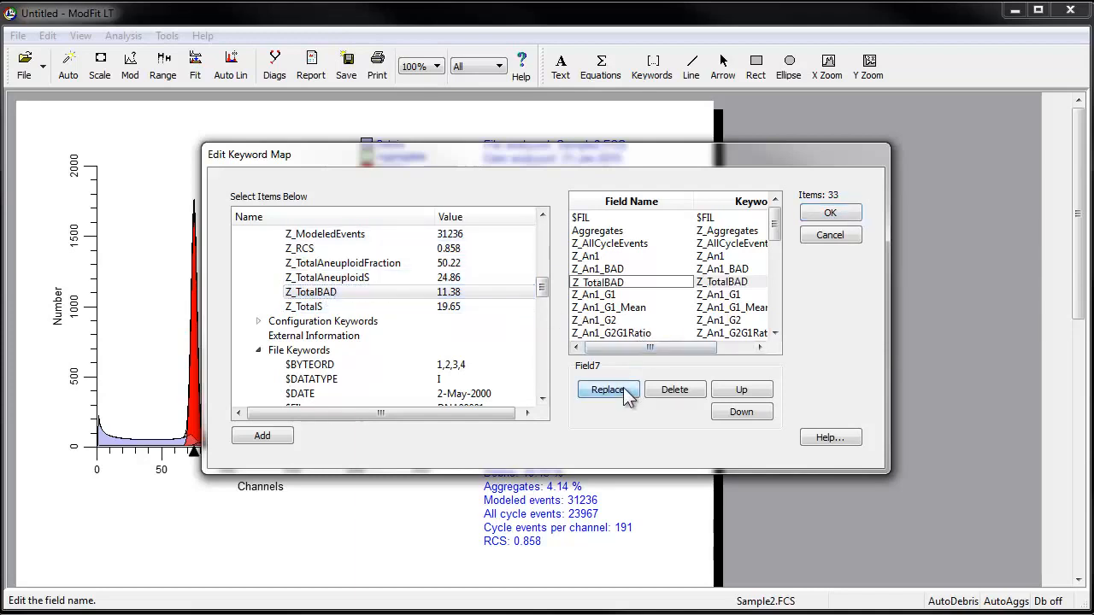
Move the Z_An1_G1_Mean field up two places, directly below Z_An1_BAD
double_click(628, 307)
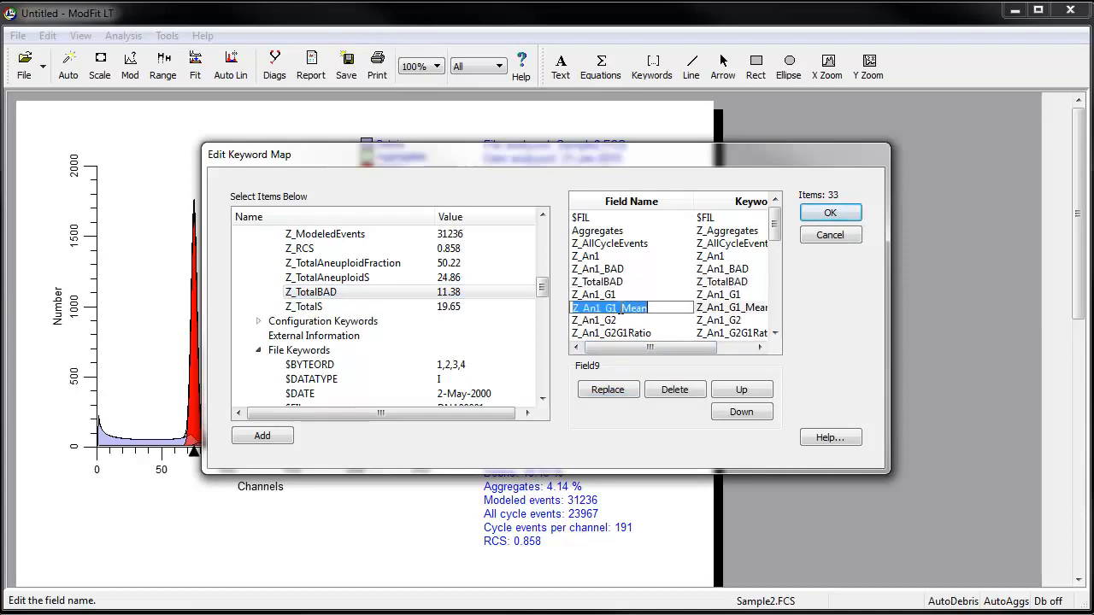
click(725, 393)
click(725, 393)
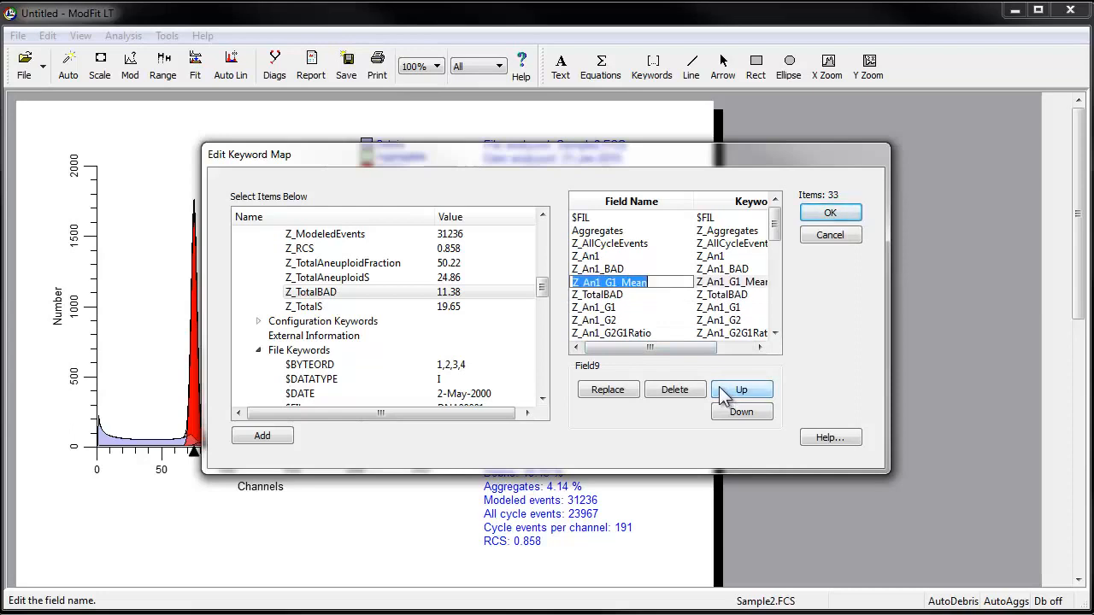
Move the Z_TotalBAD field down two places, directly below Z_An1_G2, and accept the keyword map
double_click(616, 294)
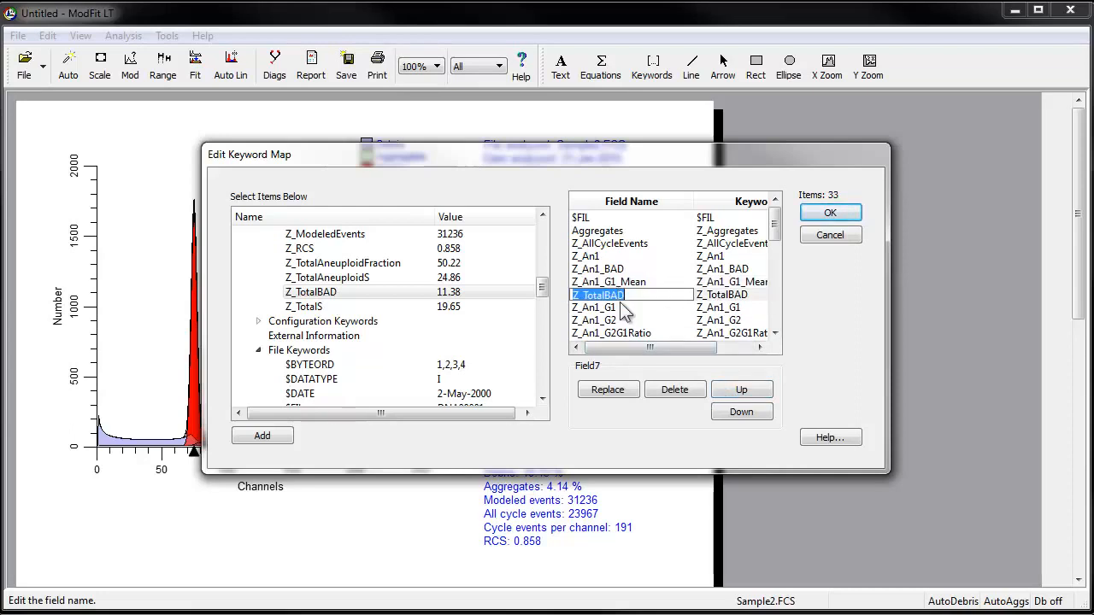
click(730, 412)
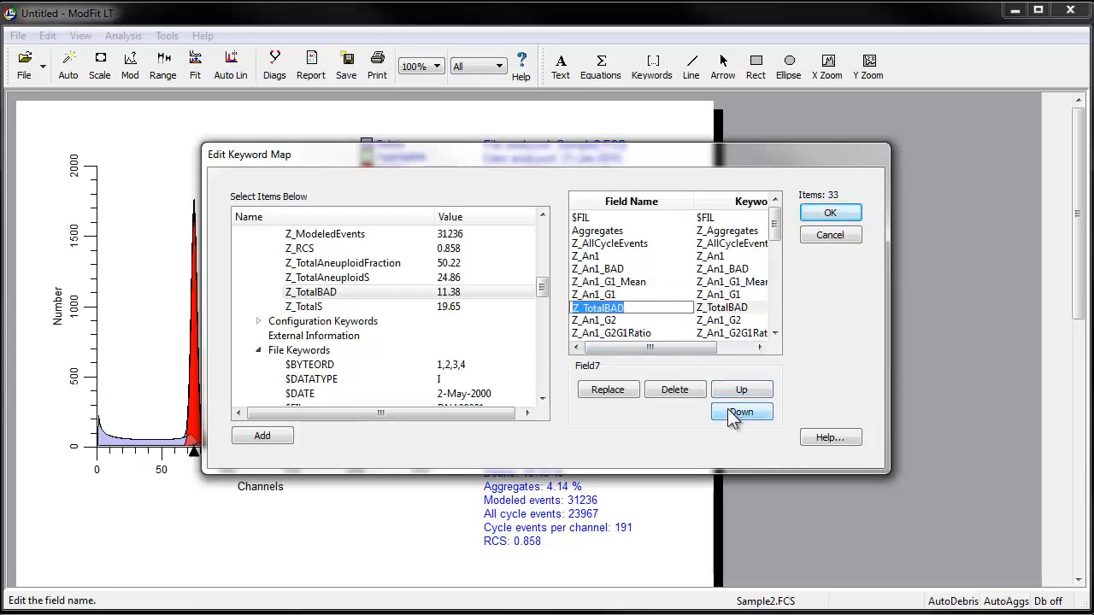
click(732, 416)
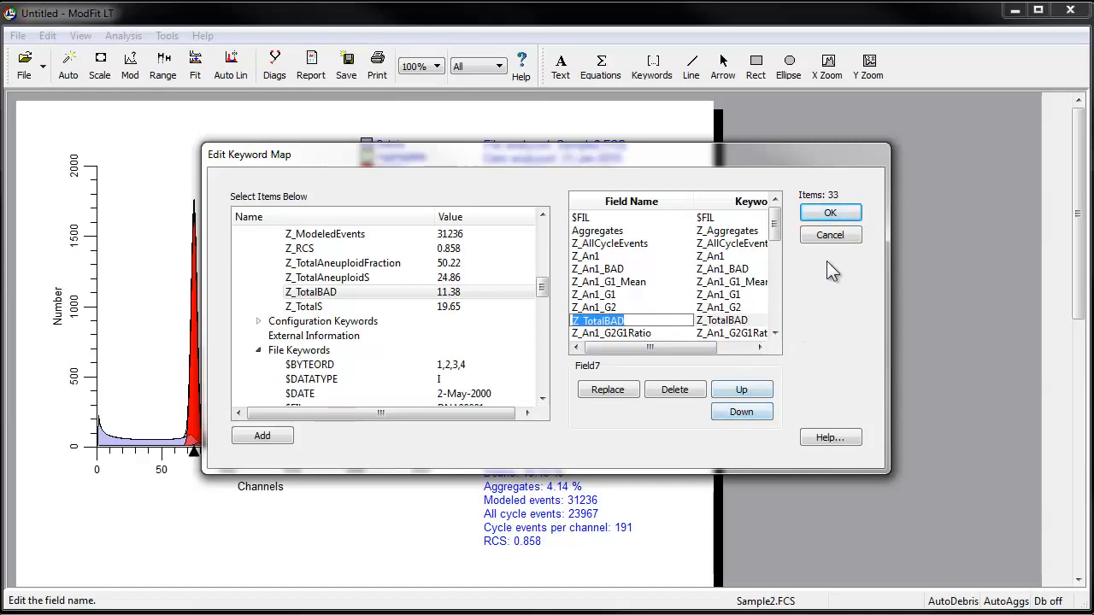
click(846, 218)
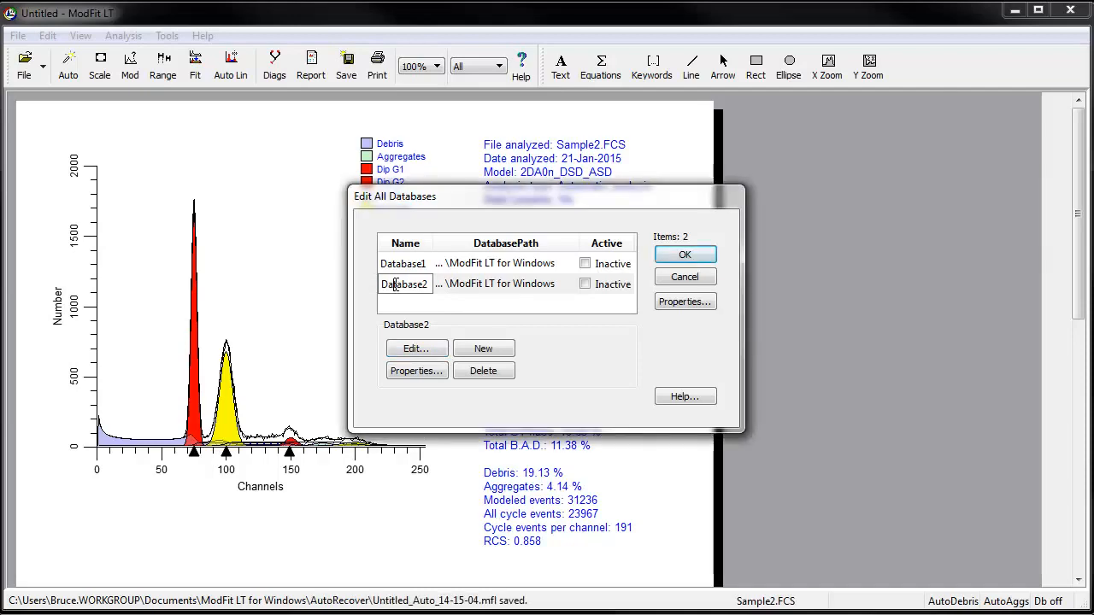
In the properties of Database2, make the database active, turn prompting off and display the viewer
click(424, 372)
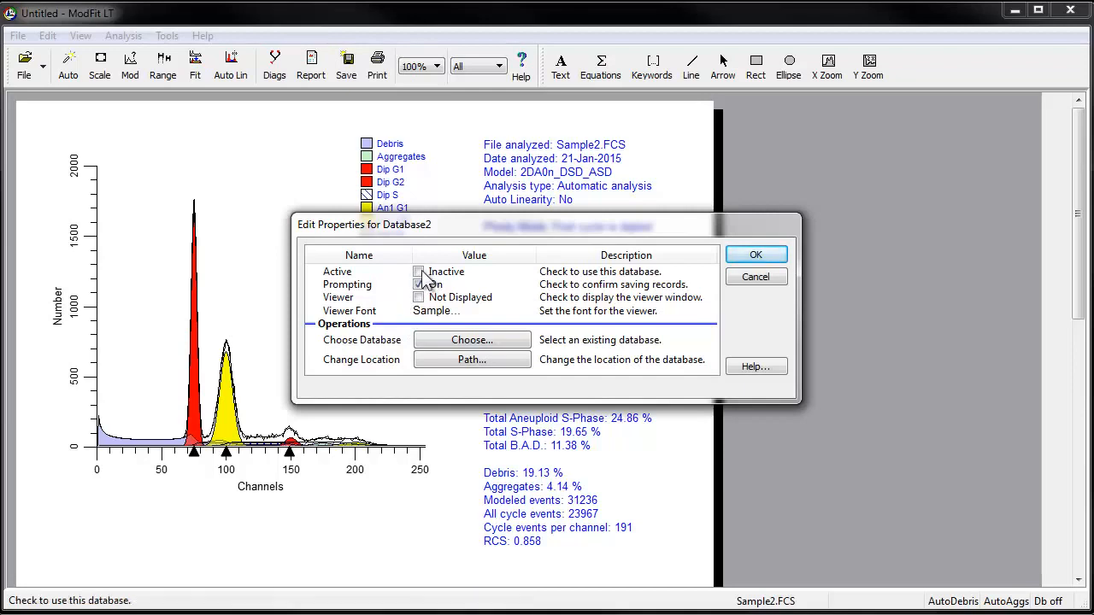
click(420, 272)
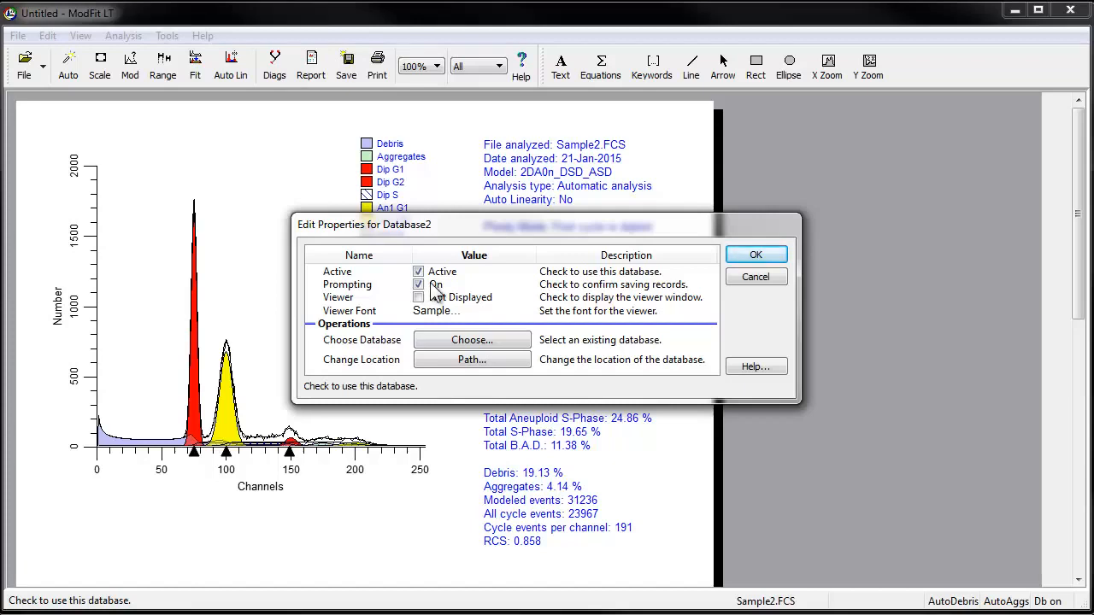
click(419, 286)
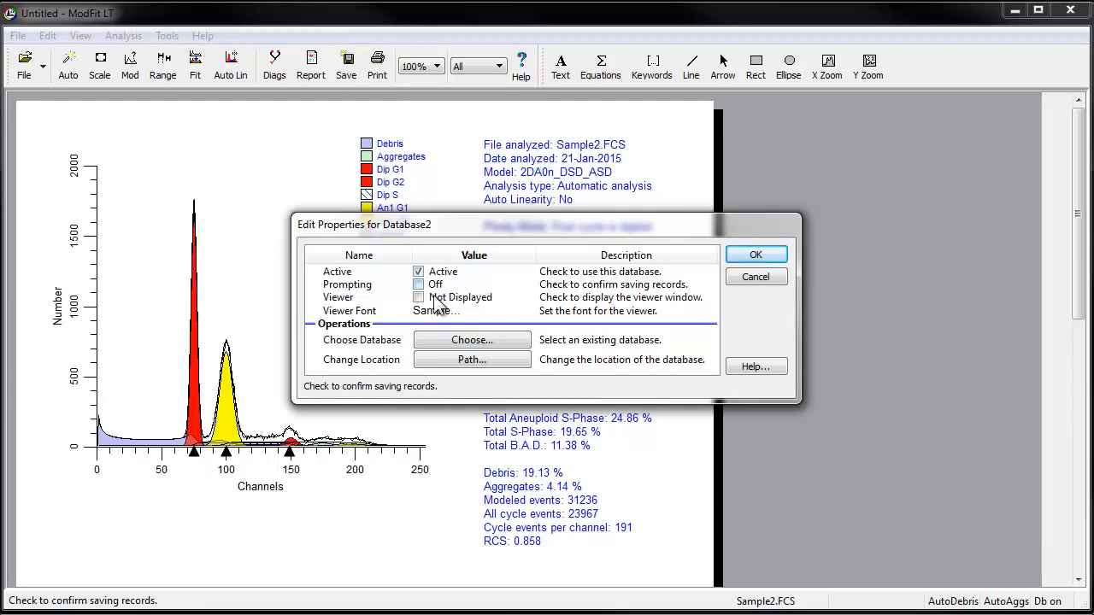
click(419, 298)
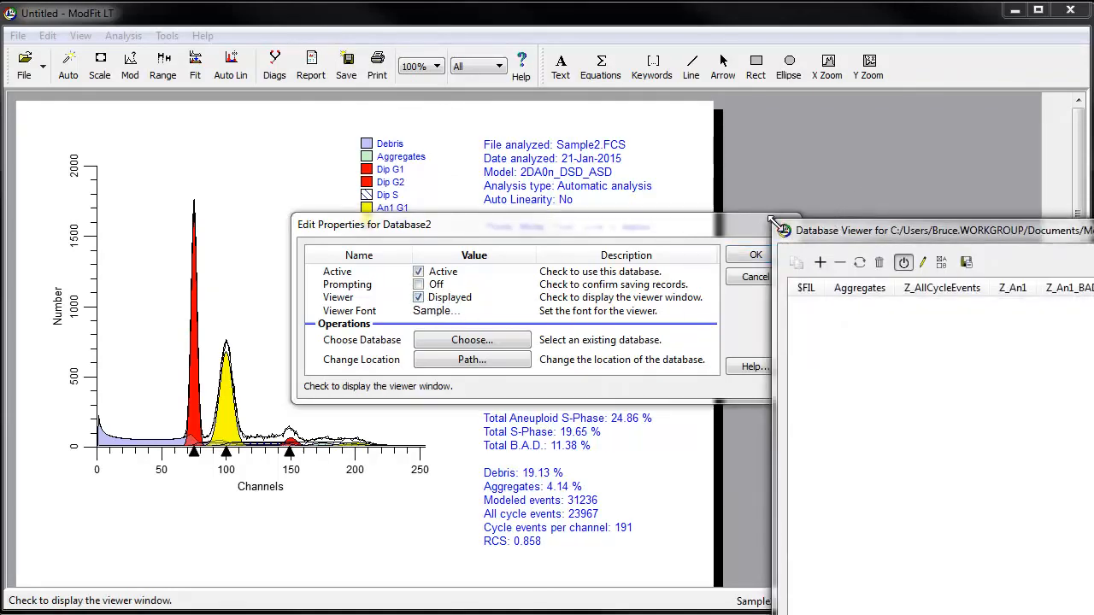
Shrink the Database Viewer window and place it below the properties dialog so both are accessible
drag(772, 224, 904, 455)
drag(1090, 470, 855, 342)
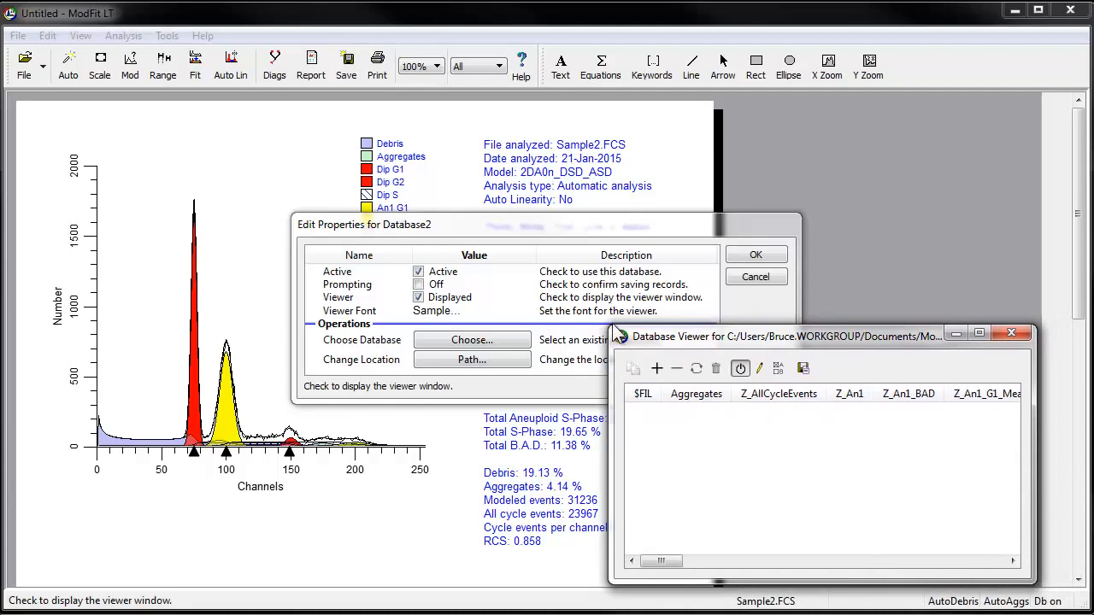
drag(612, 323, 610, 422)
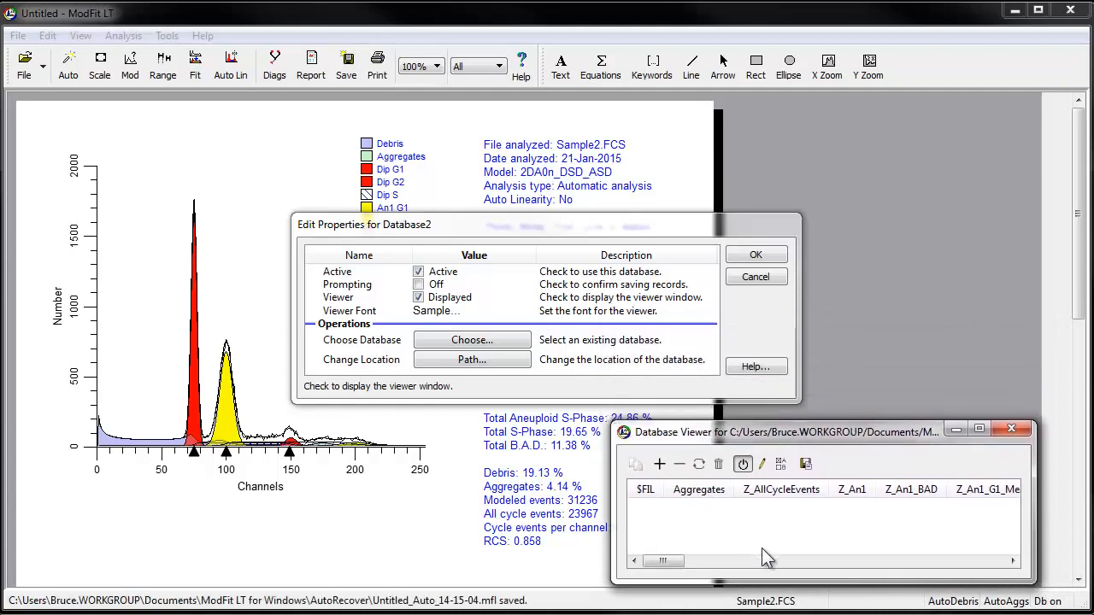
Review the viewer font settings and the chooser for existing databases, keeping the current font and database
click(438, 310)
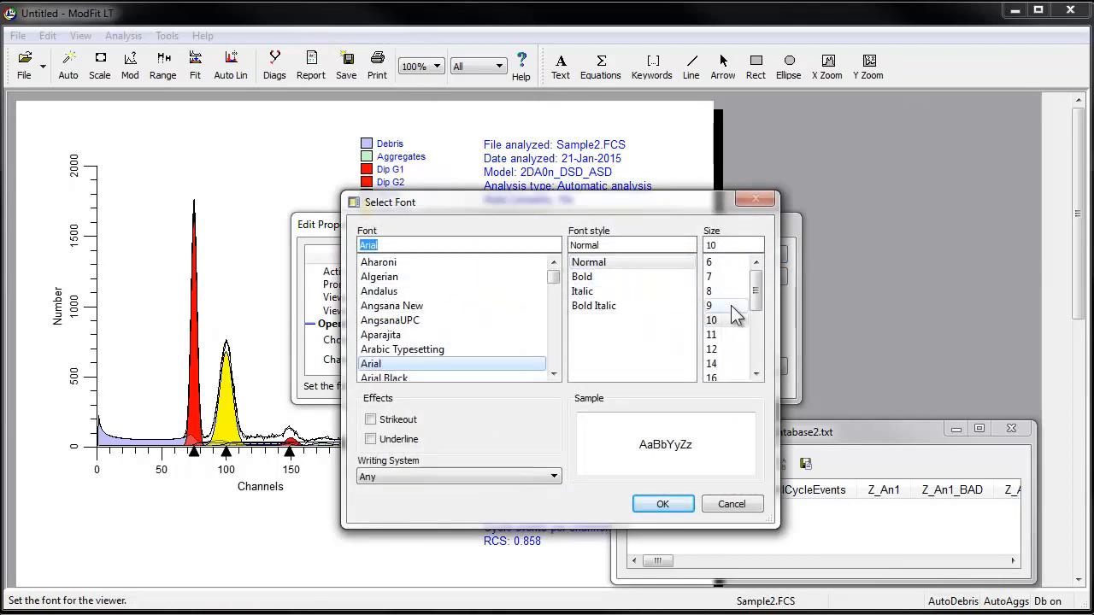
click(672, 505)
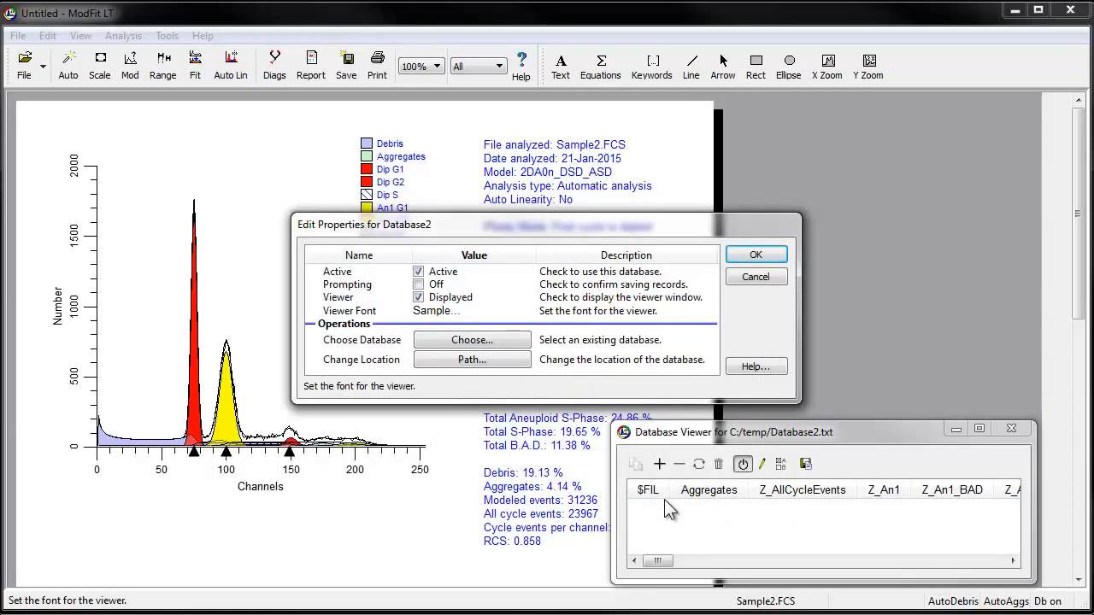
click(472, 340)
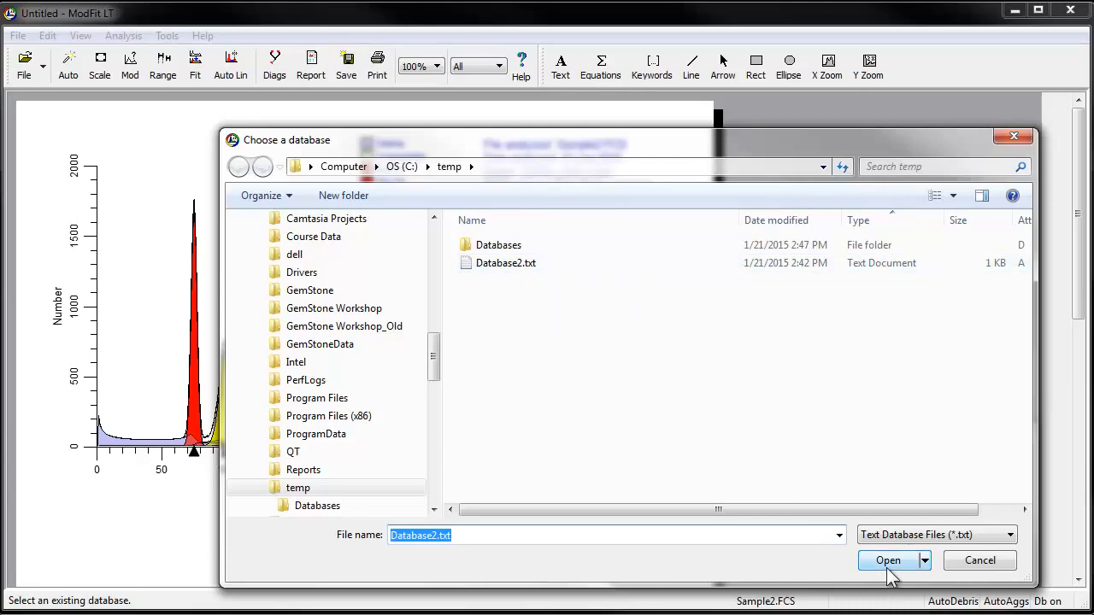
click(982, 564)
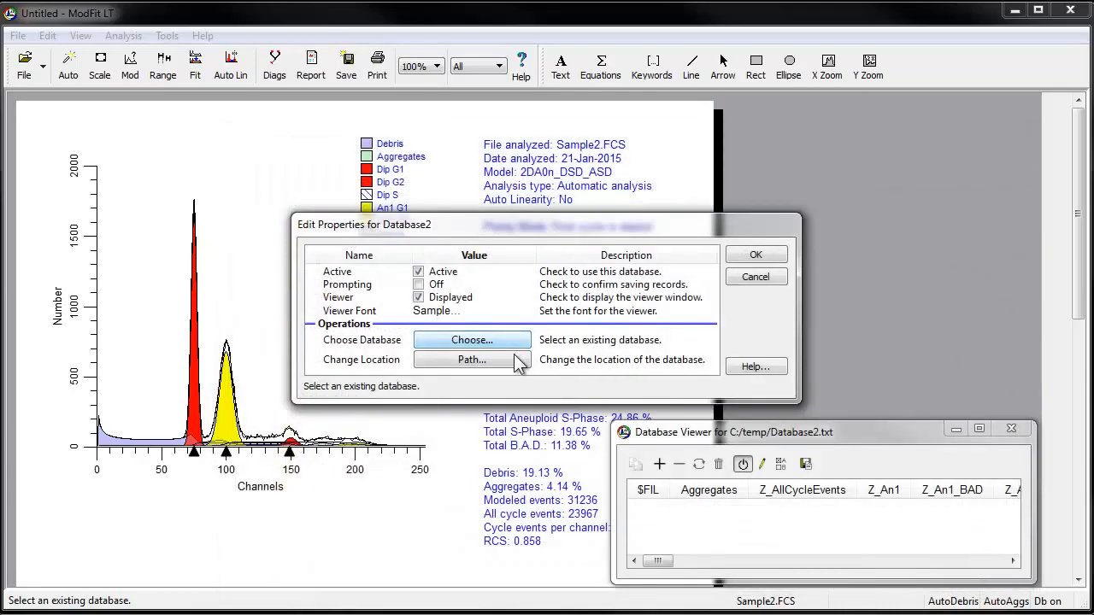
Change the location of Database2 to the C:\temp\Databases folder and remove the copy from the old location
click(472, 360)
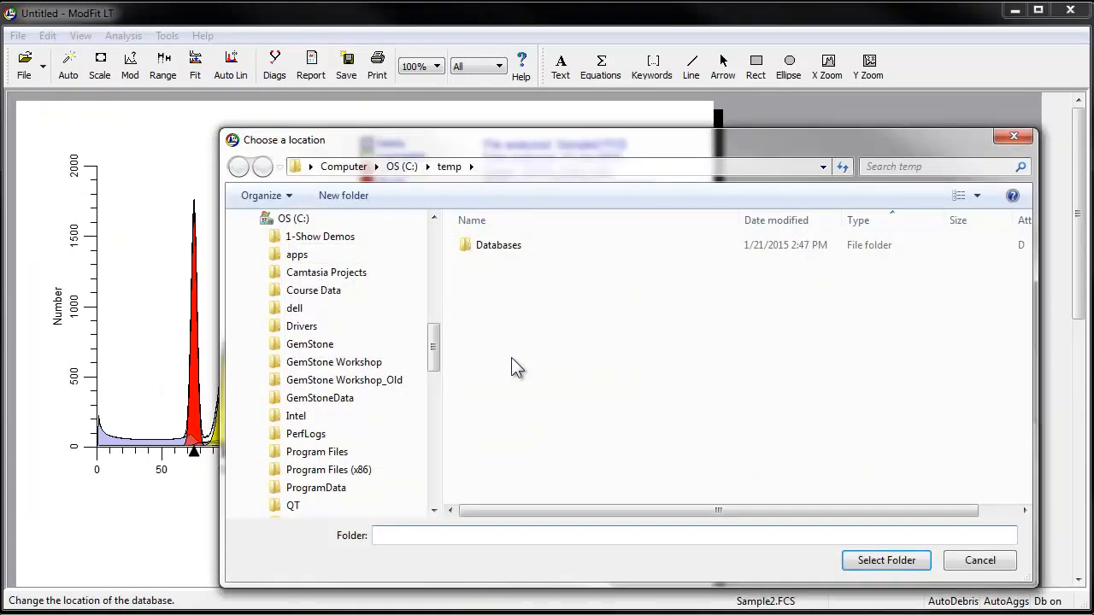
click(505, 247)
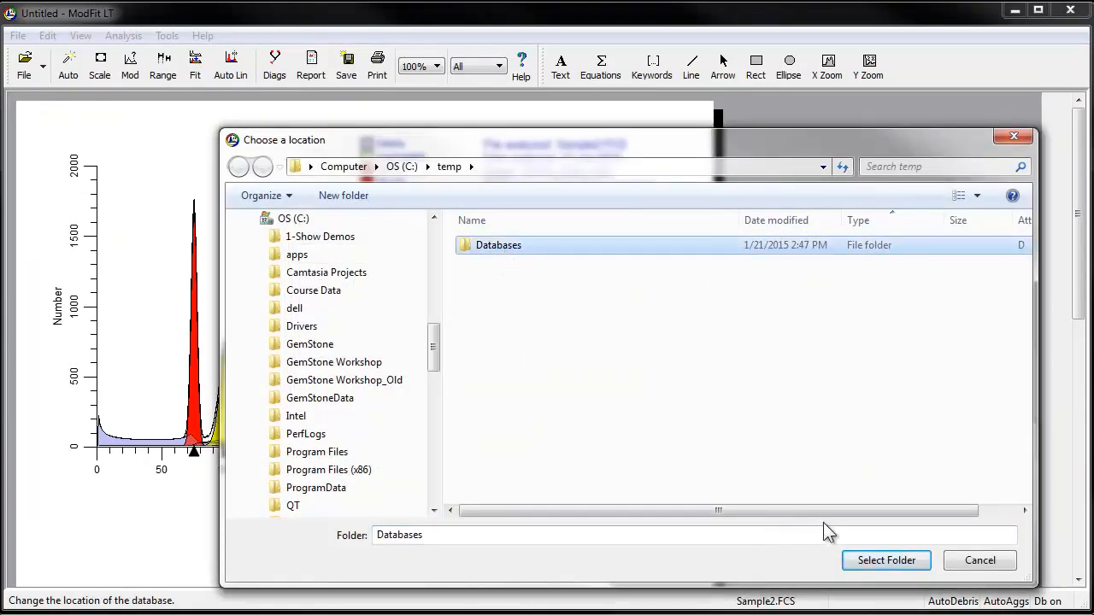
click(861, 563)
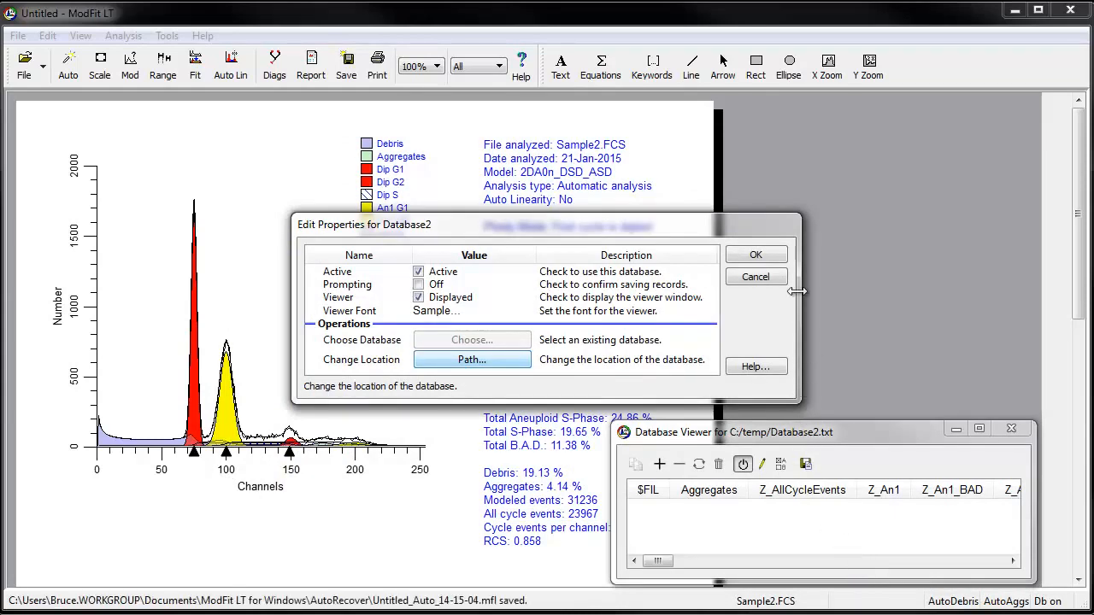
click(783, 266)
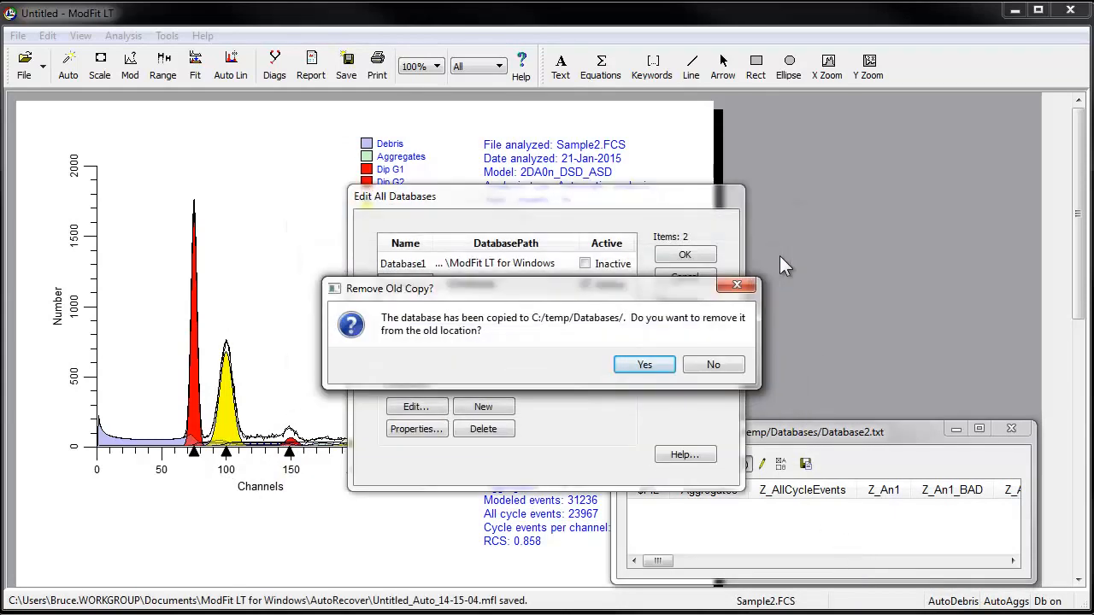
click(647, 366)
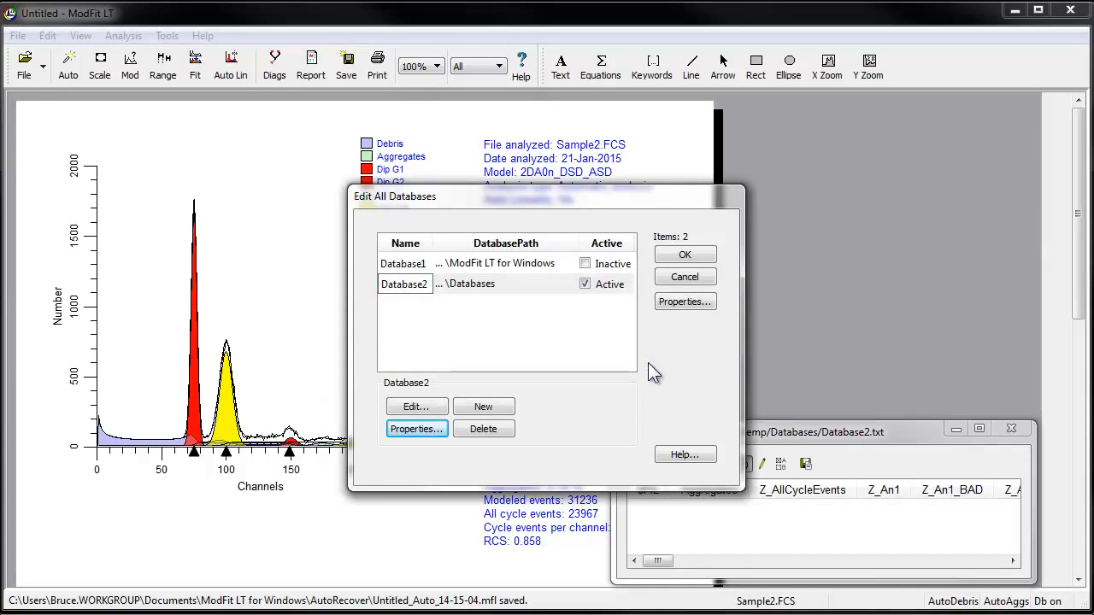
Add a new database to the database list below Database2
click(423, 291)
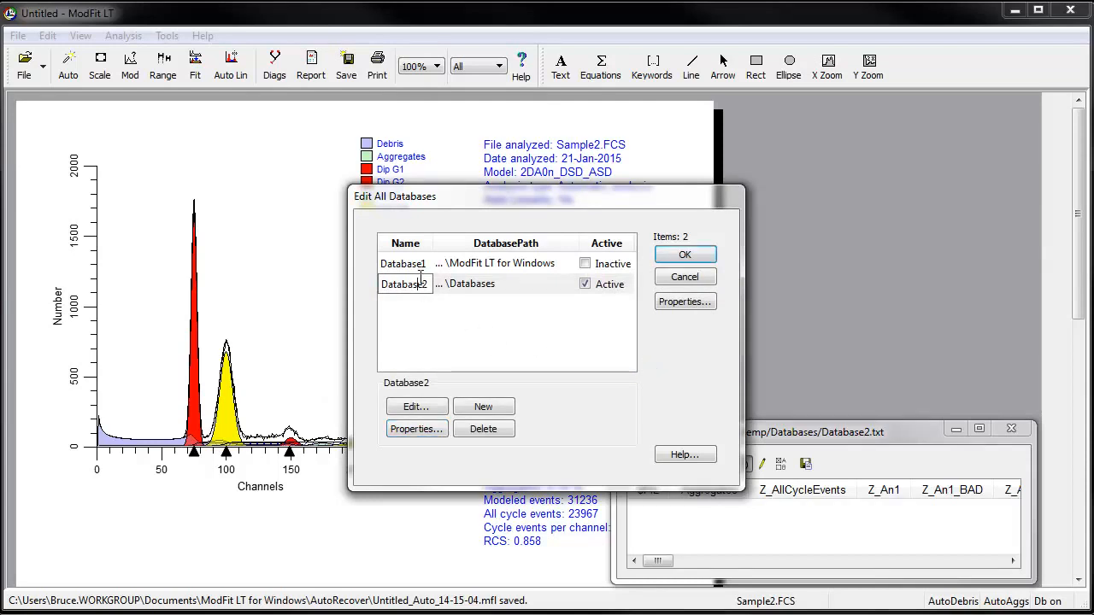
click(480, 411)
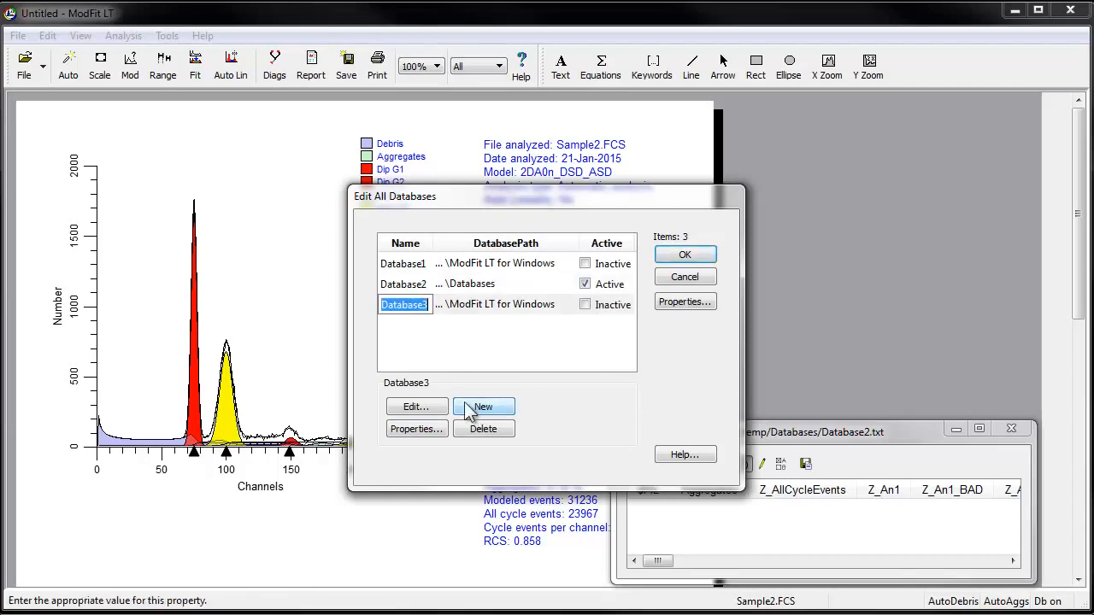
Examine the properties of Database2 and of the newly added database to compare their individual settings
click(416, 285)
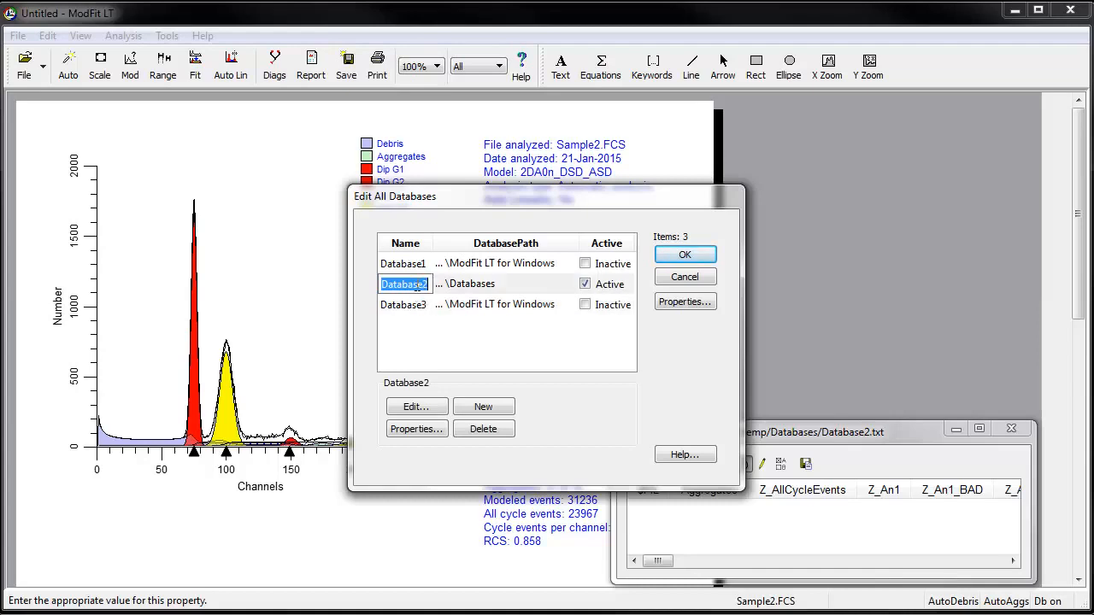
click(429, 430)
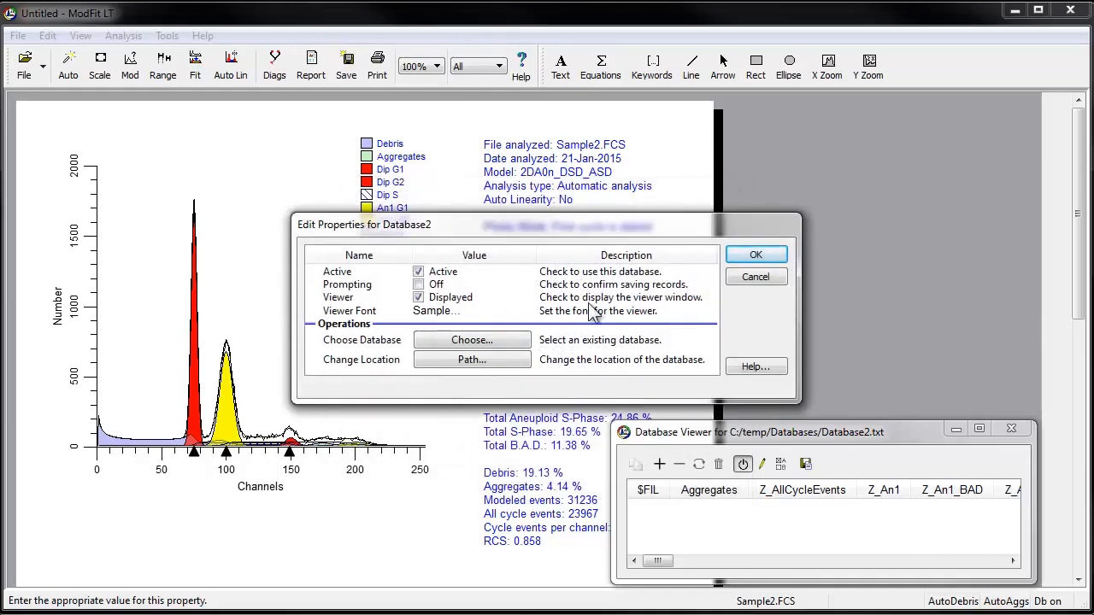
click(740, 257)
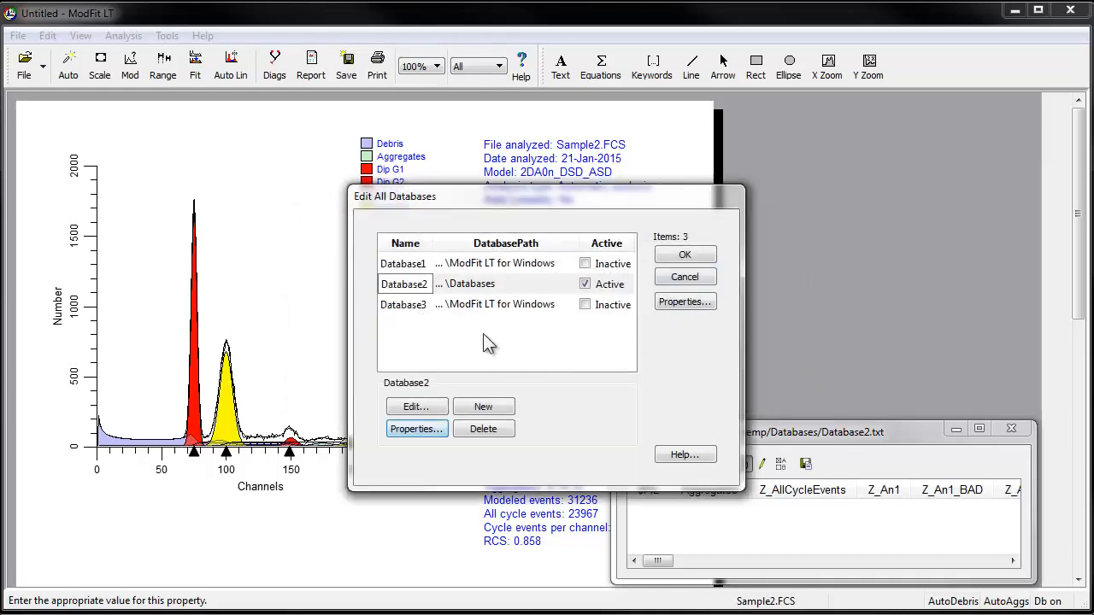
click(411, 308)
click(424, 429)
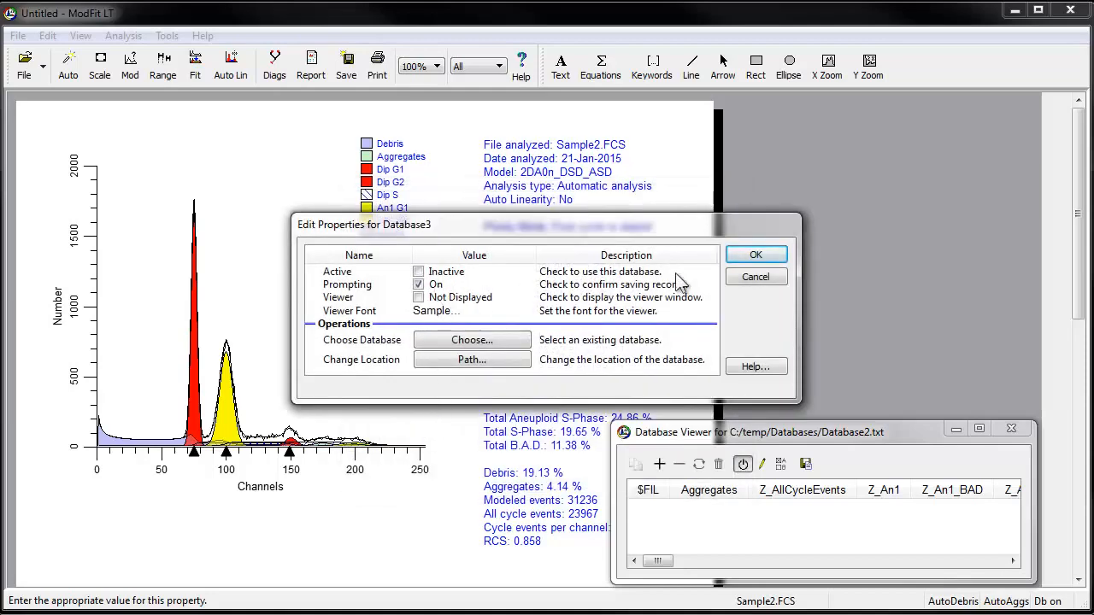
click(755, 255)
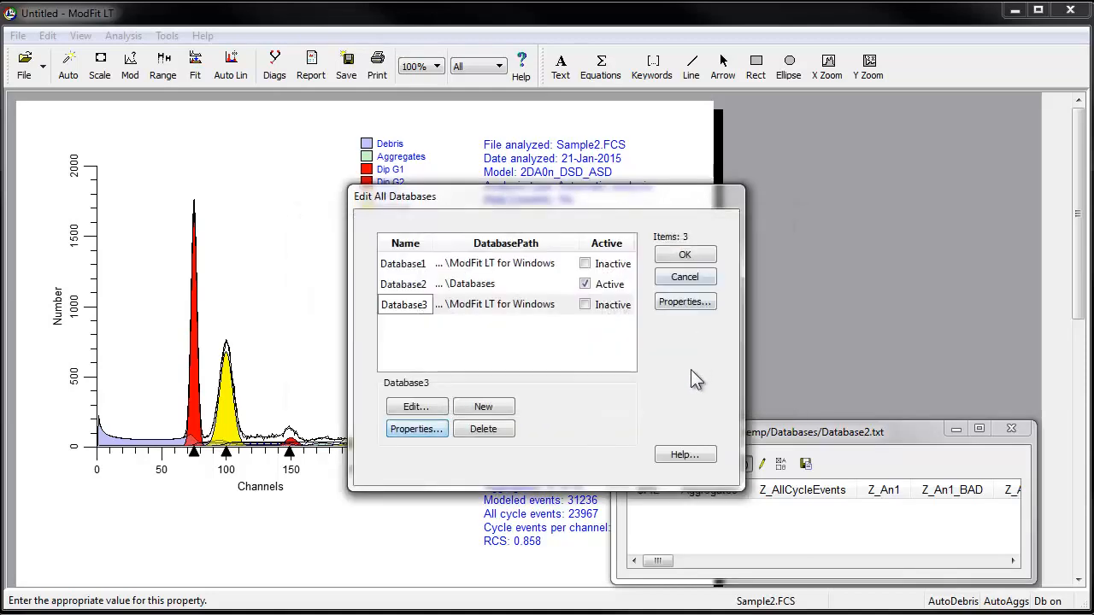
Accept the database list and run the automatic analysis on Sample2.FCS to store its results
click(688, 256)
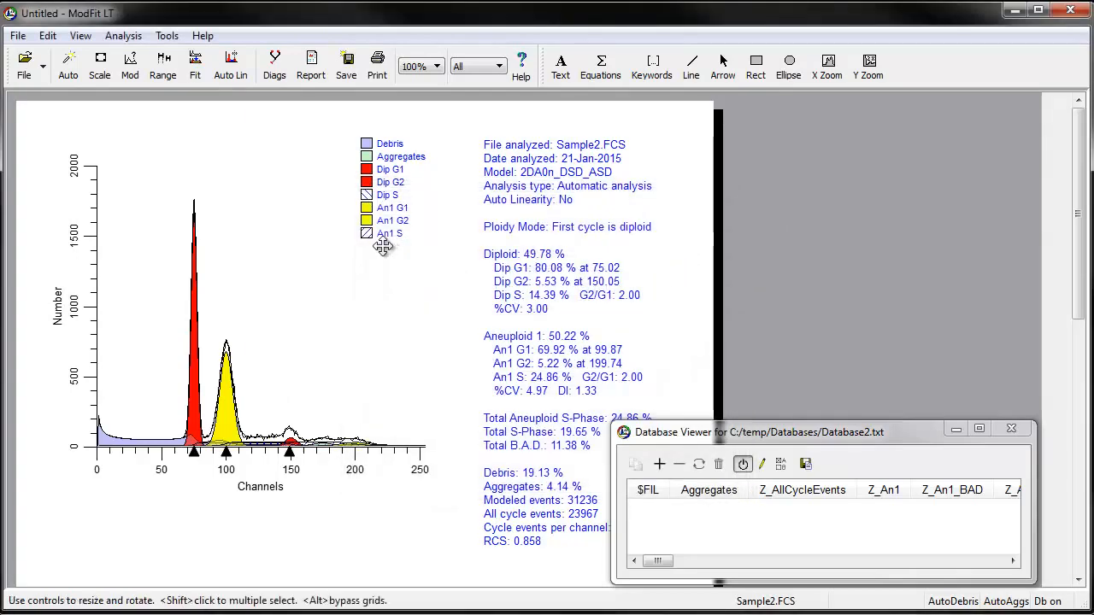
click(70, 70)
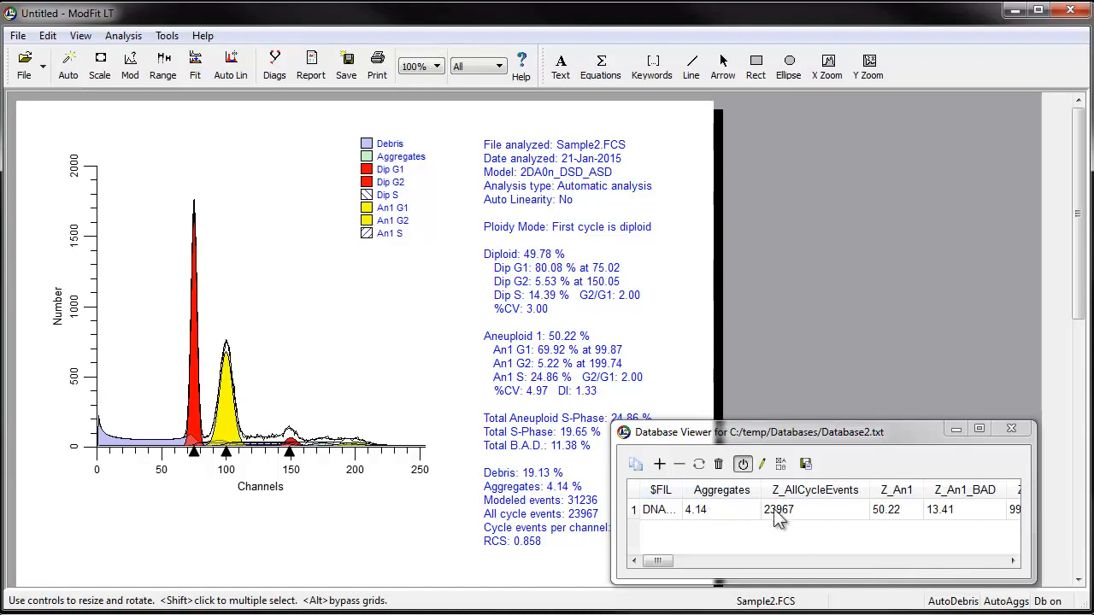
drag(664, 564, 624, 566)
Open the data file Sample1.FCS from the temp folder and run the automatic analysis on it
click(26, 64)
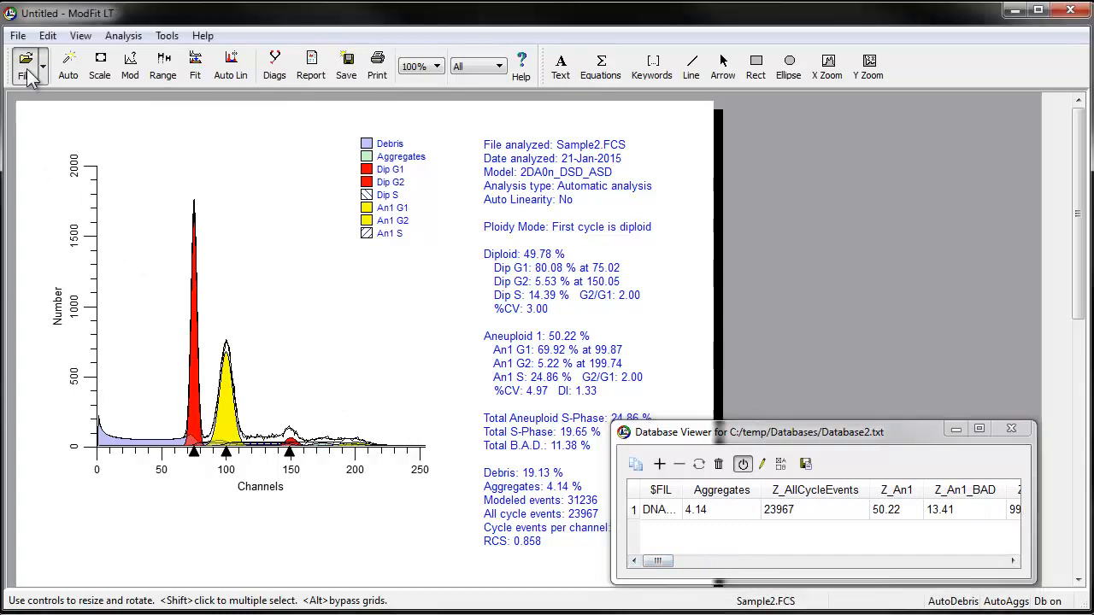
click(287, 198)
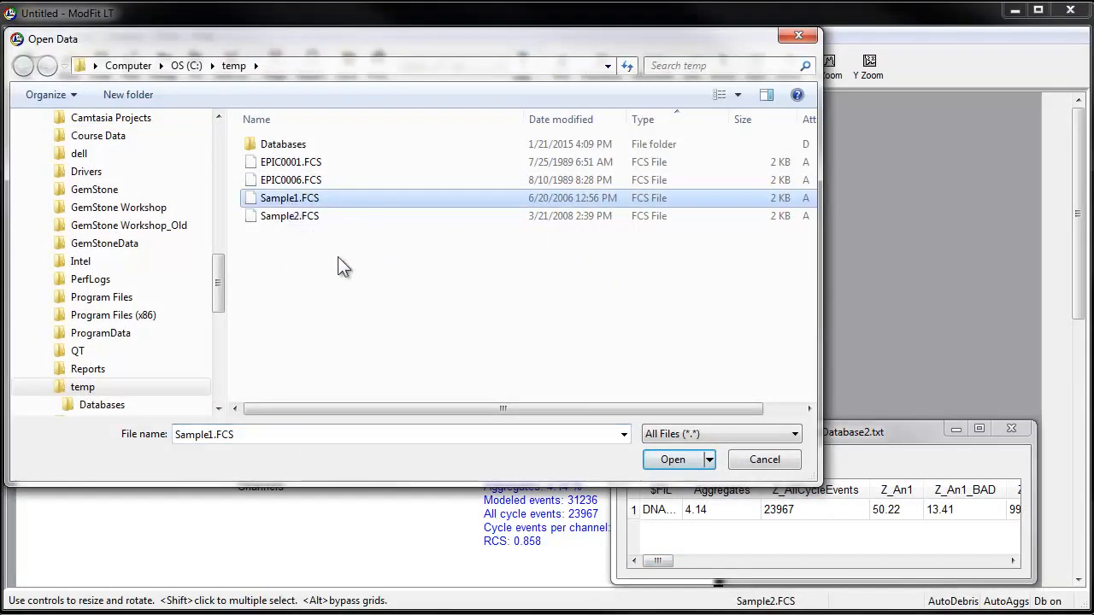
click(672, 459)
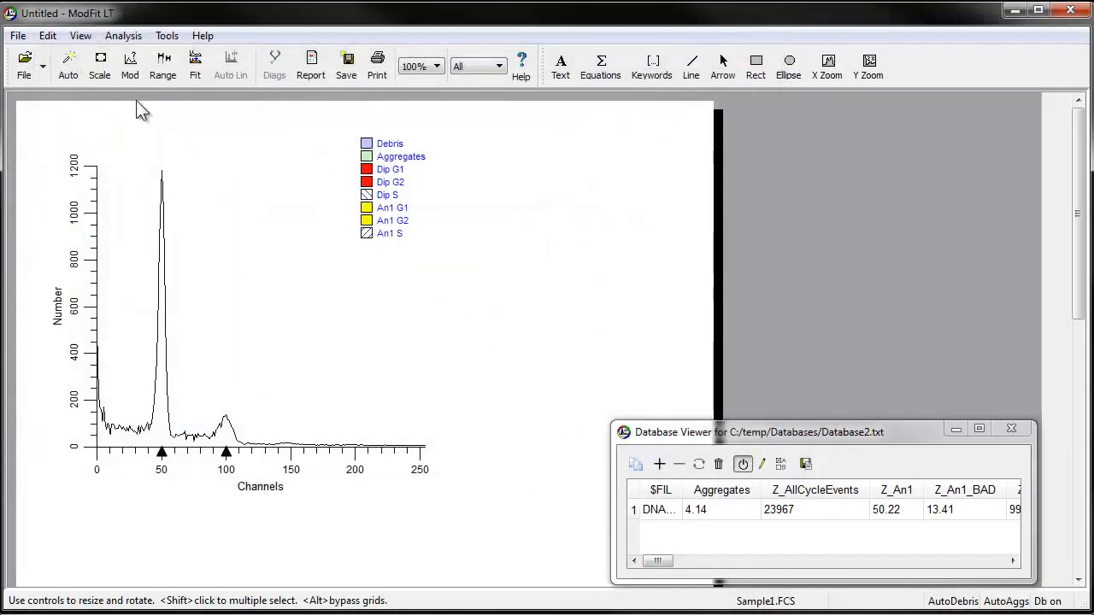
click(76, 76)
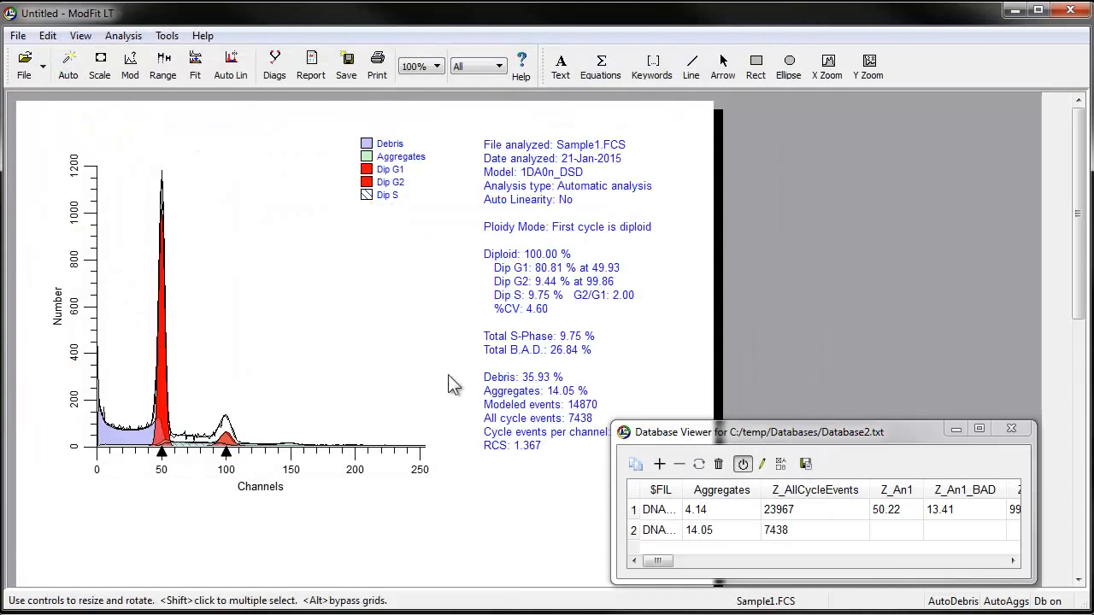
Delete the second record in the Database Viewer and add the current Sample1.FCS results back as a record
click(635, 530)
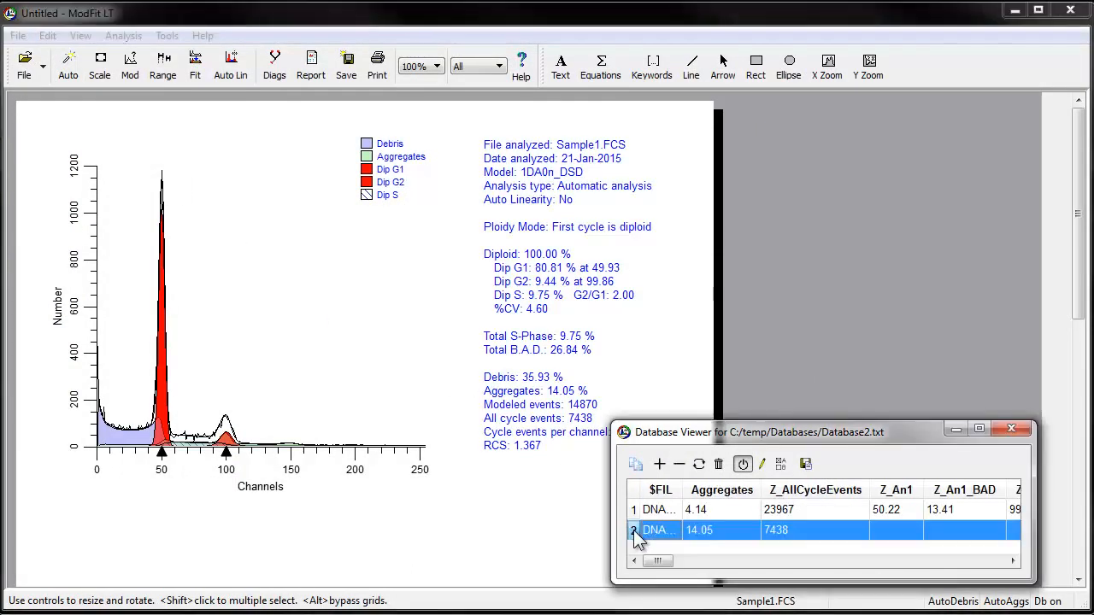
click(679, 463)
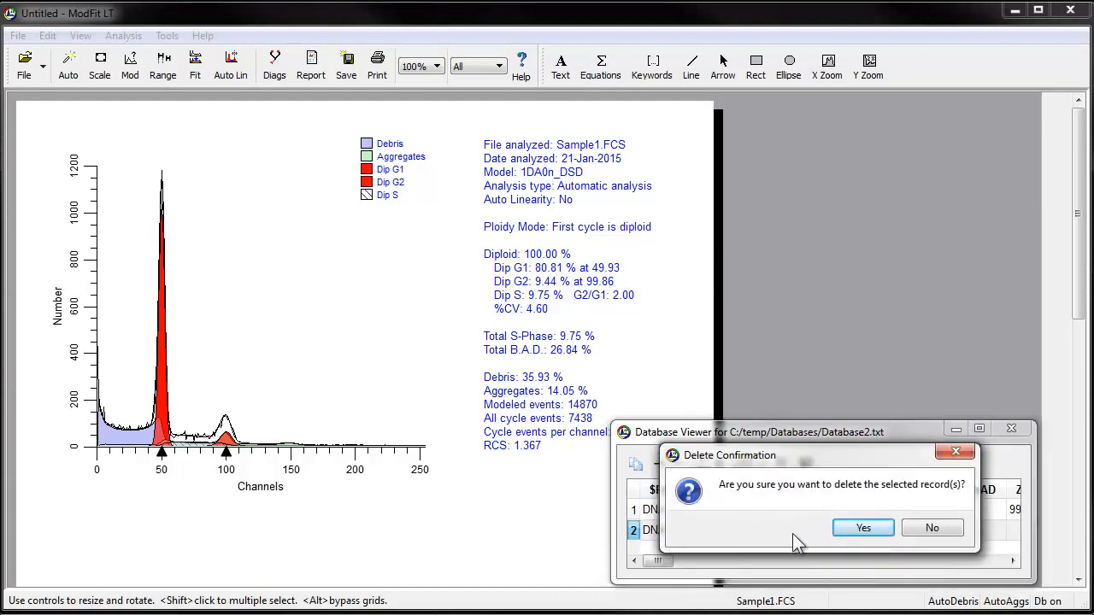
click(856, 529)
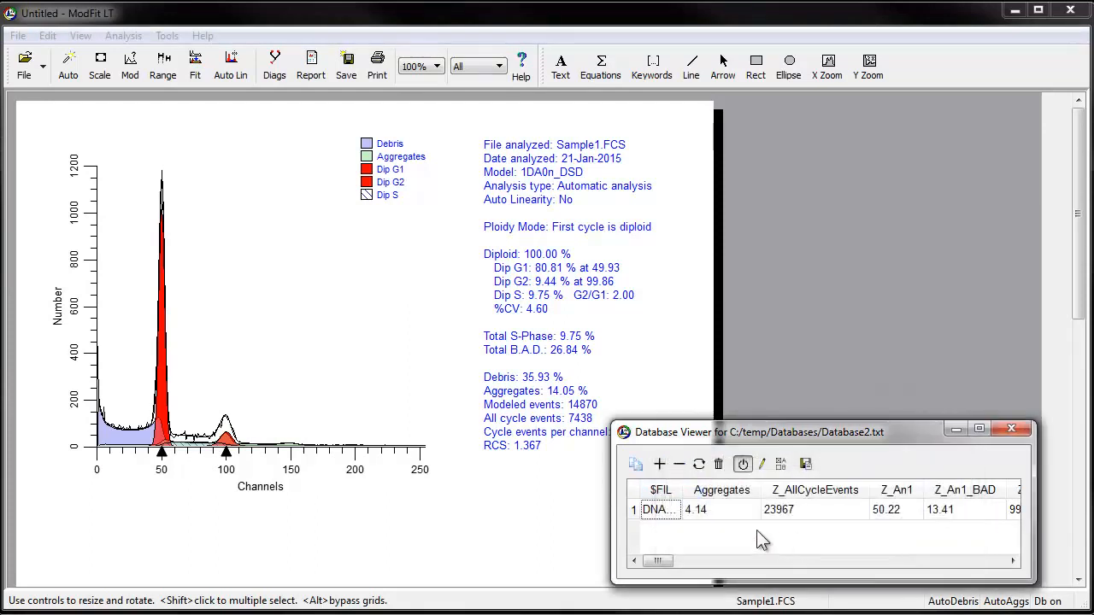
click(658, 465)
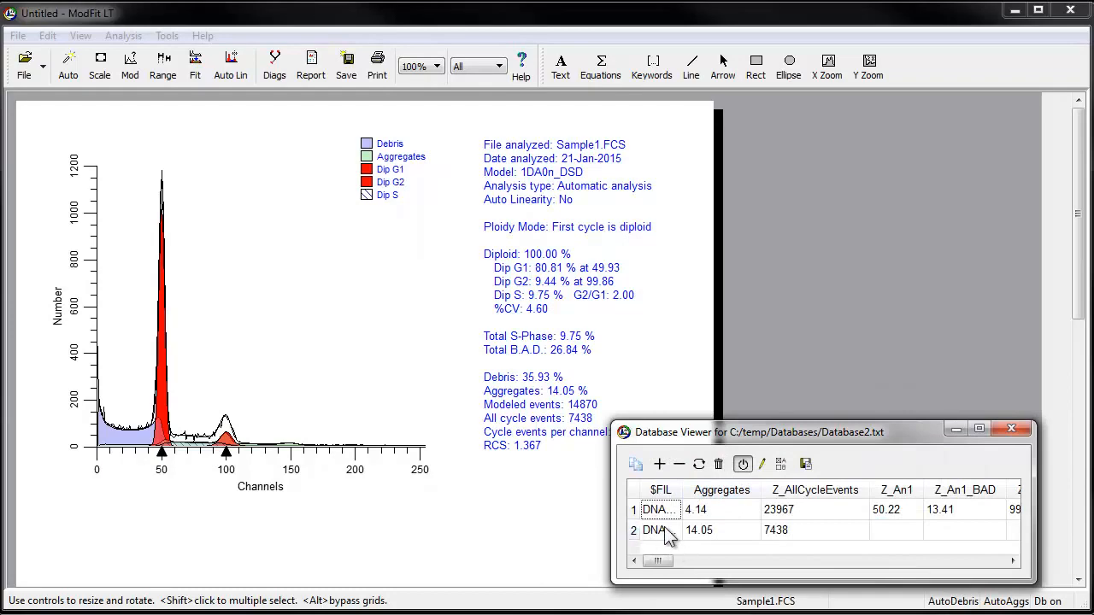
Turn prompting on in the properties of Database2, opened from the Database Viewer, and accept the change
click(780, 464)
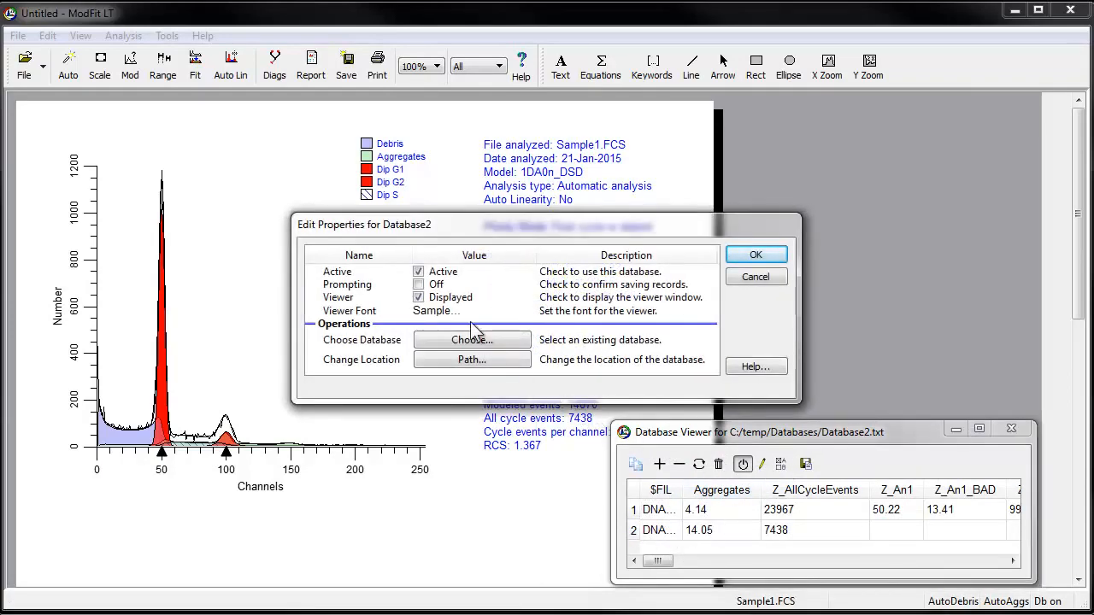
click(418, 285)
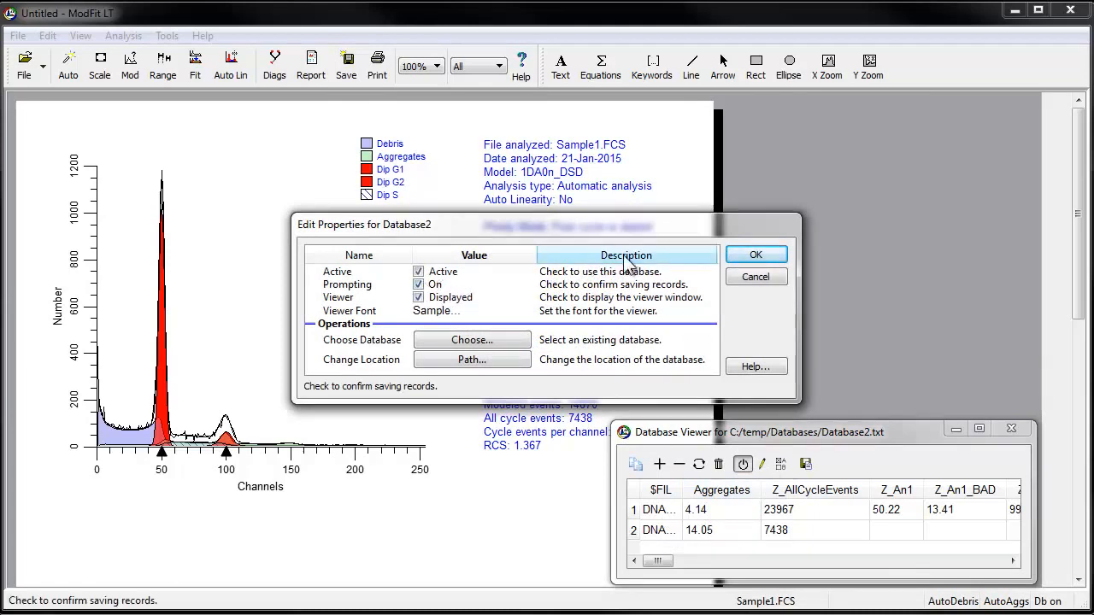
click(744, 257)
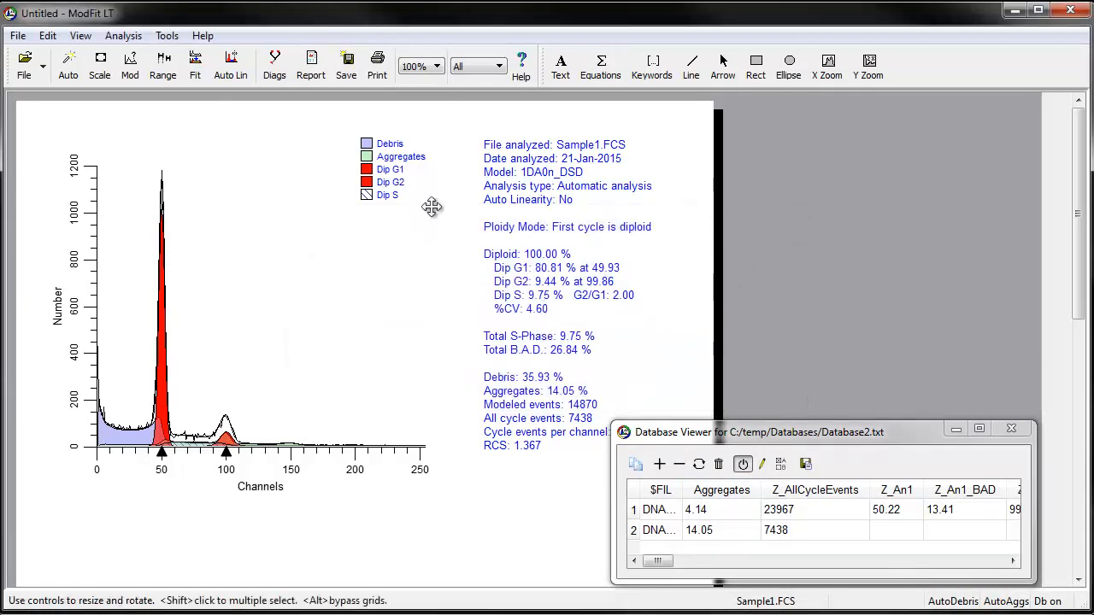
Rerun the automatic analysis on Sample1.FCS and agree to save the current data in Database2
click(70, 71)
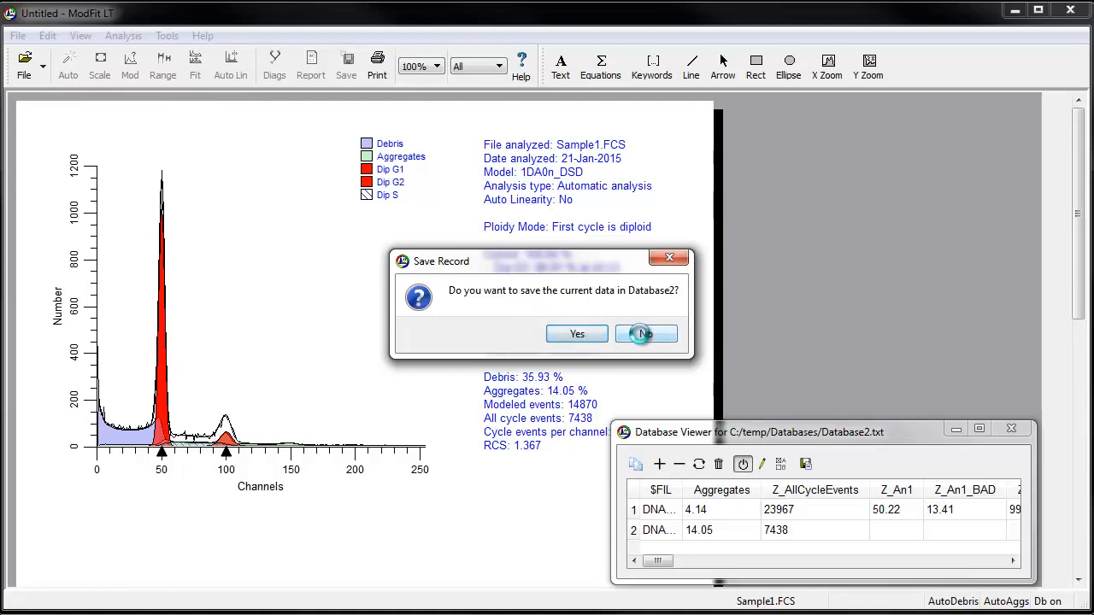
click(577, 333)
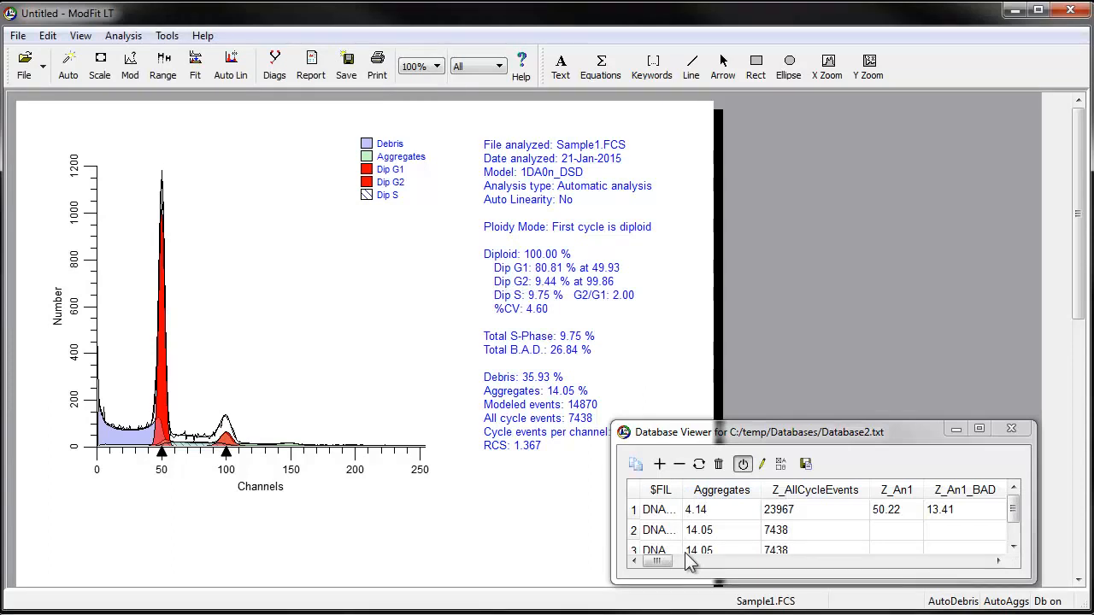
Switch Database2 off, review its stored records, and switch the database back on
click(743, 465)
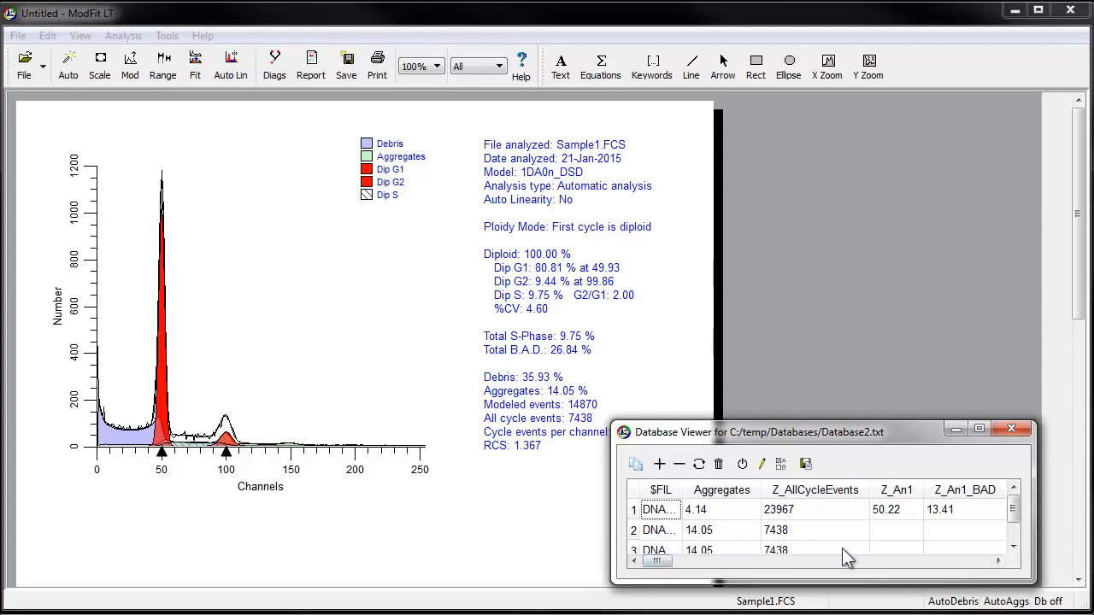
click(1013, 547)
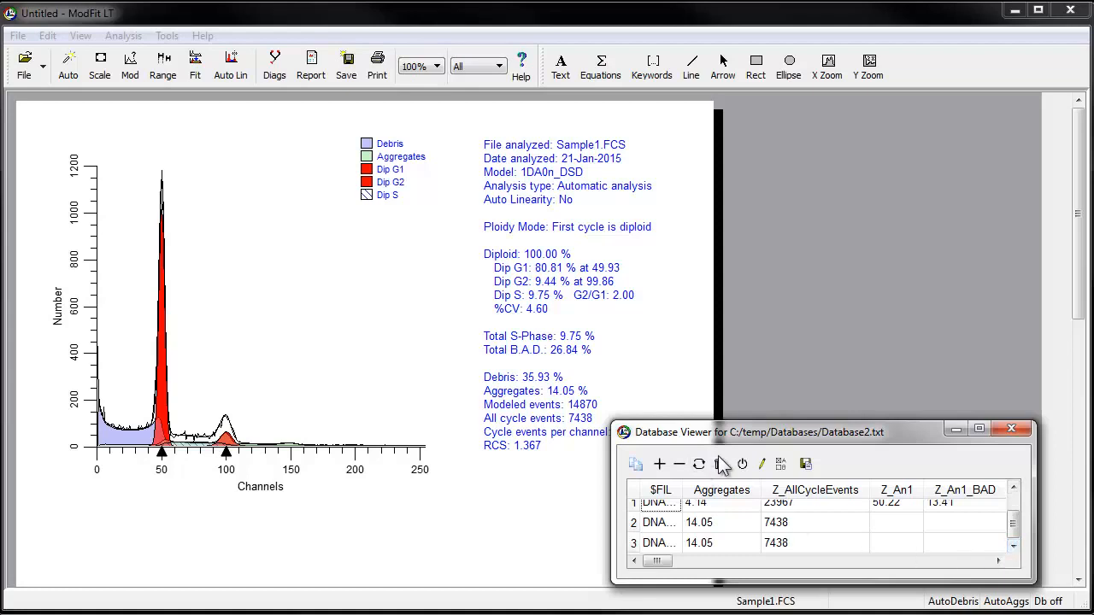
click(743, 466)
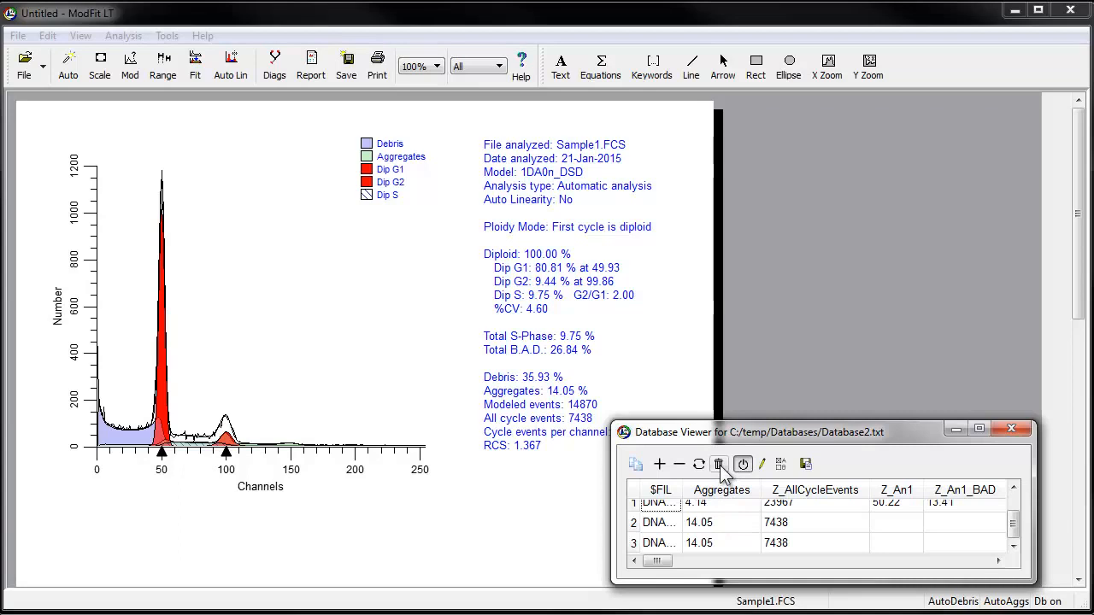
Delete all records from Database2, rerun the automatic analysis on Sample1.FCS and save its results as a new record
click(718, 466)
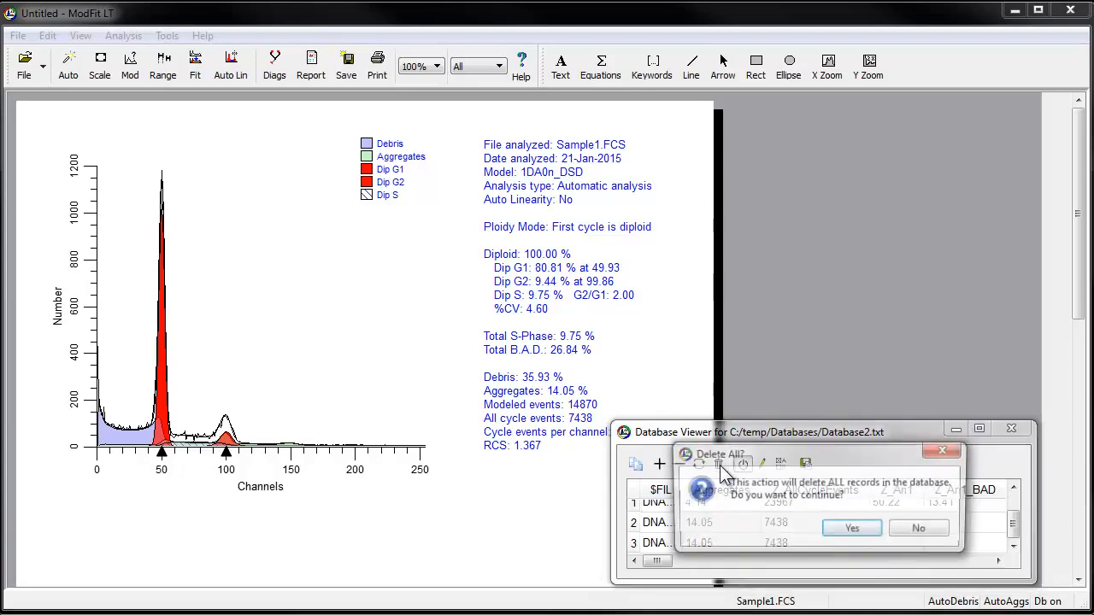
click(844, 533)
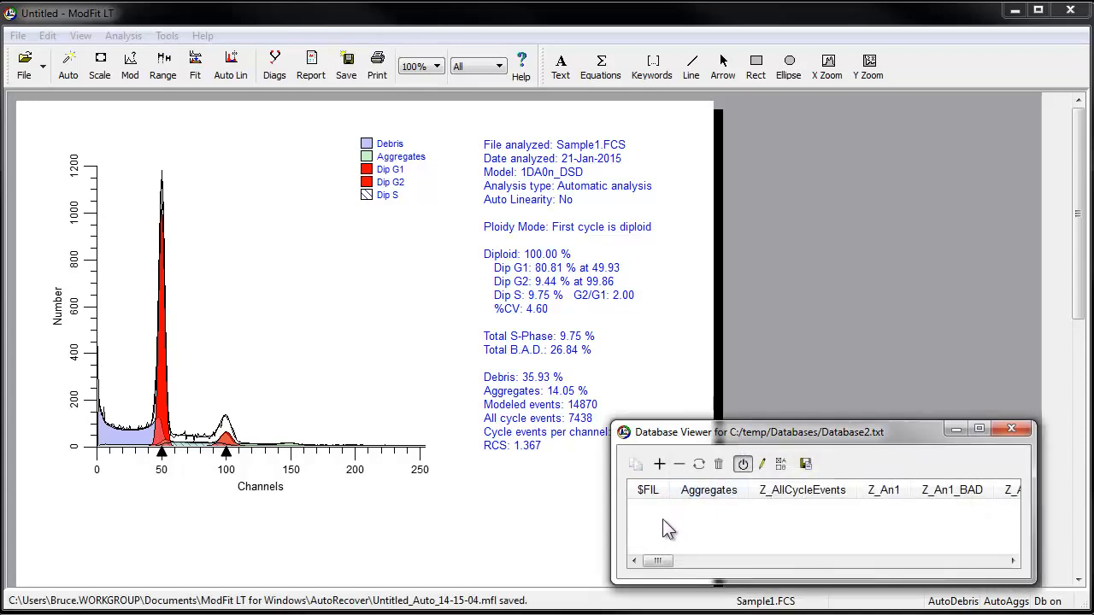
click(70, 80)
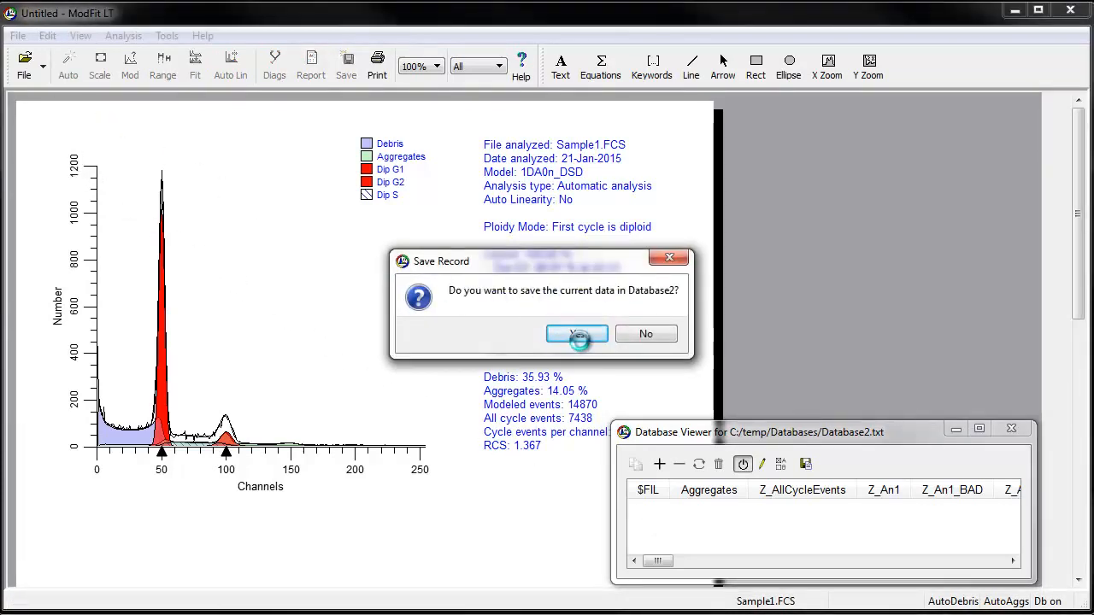
click(582, 334)
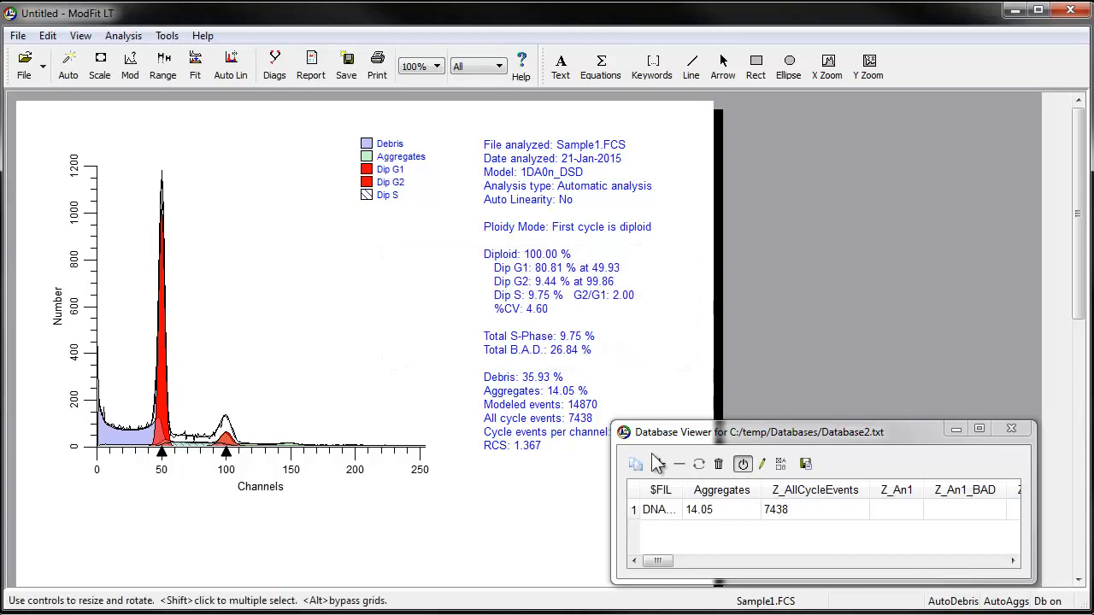